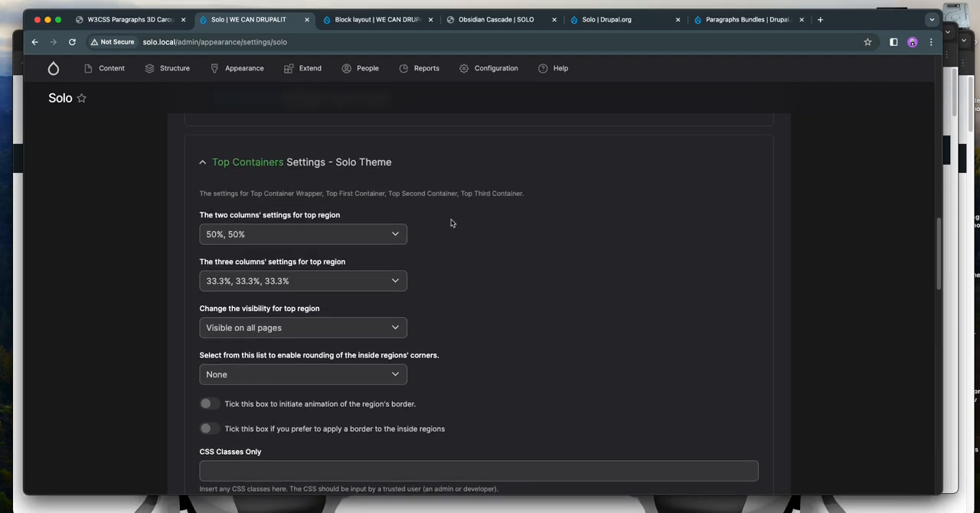
- Collapse and re-expand the Top Containers settings, and open the Block layout page in a new browser tab
left_click(233, 162)
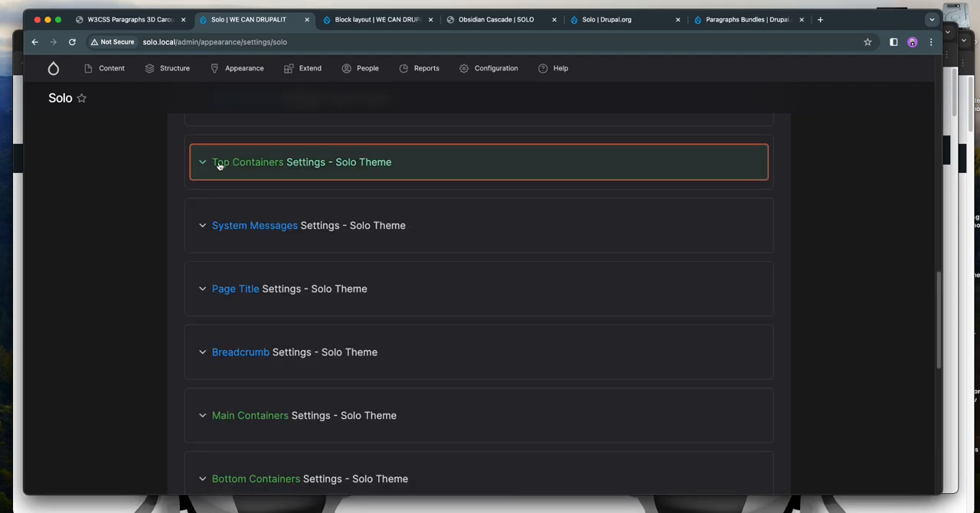
left_click(217, 162)
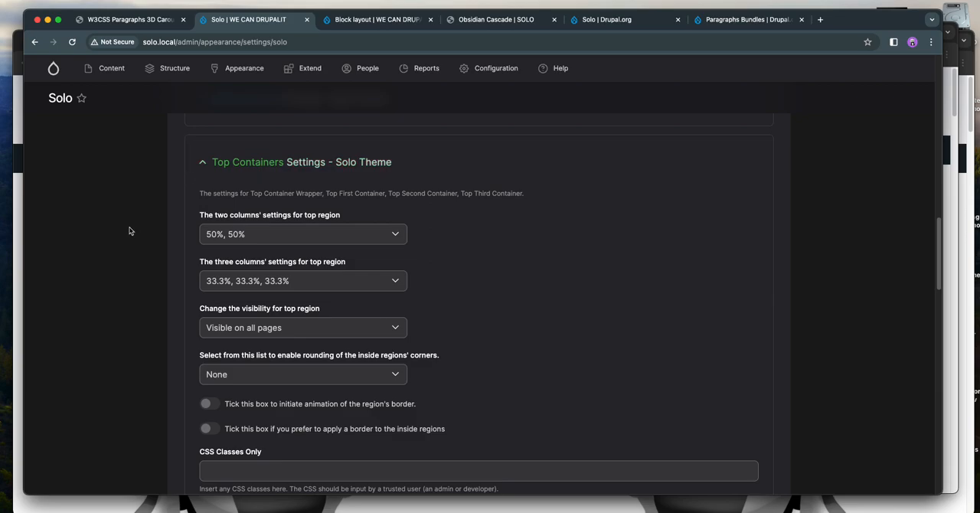
mouse_move(174, 76)
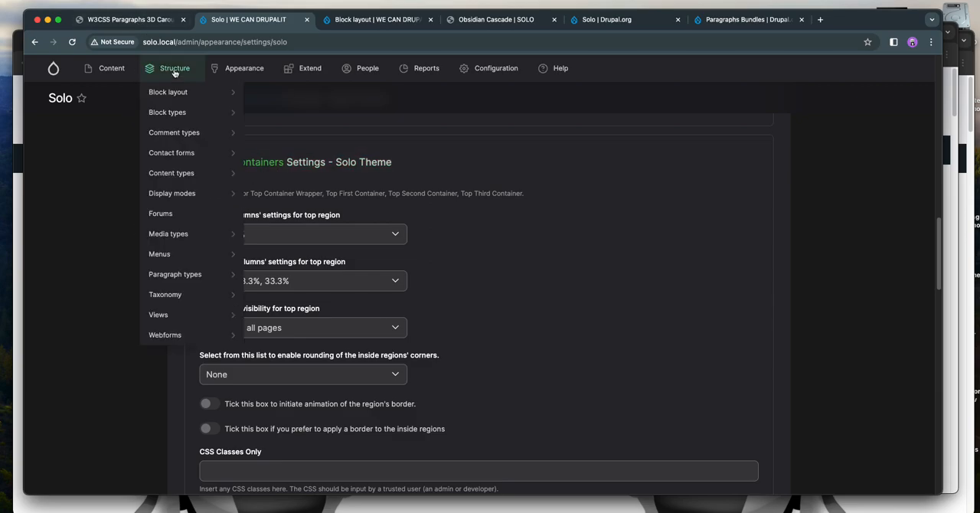
right_click(168, 92)
left_click(178, 93)
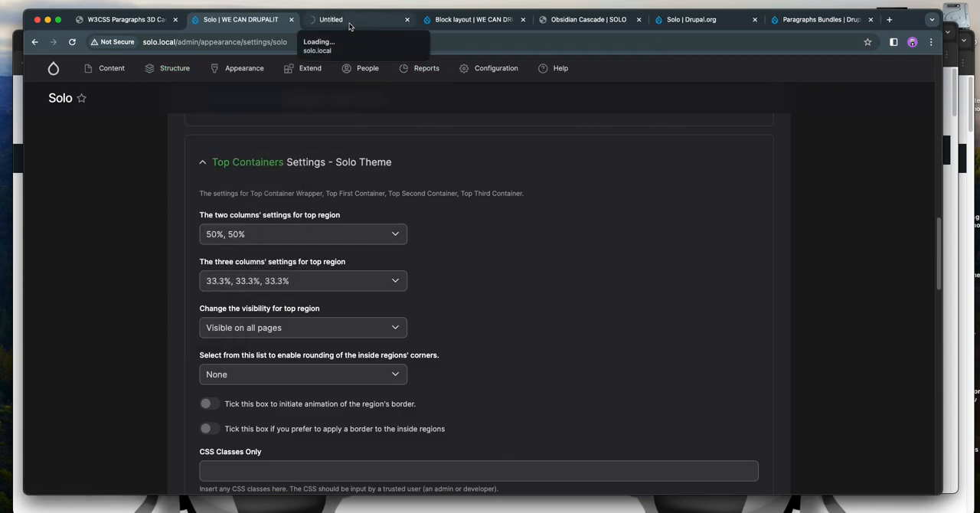
- Switch to the W3CSS Paragraphs 3D Carousel Bundle (Text) page and reload it
left_click(126, 19)
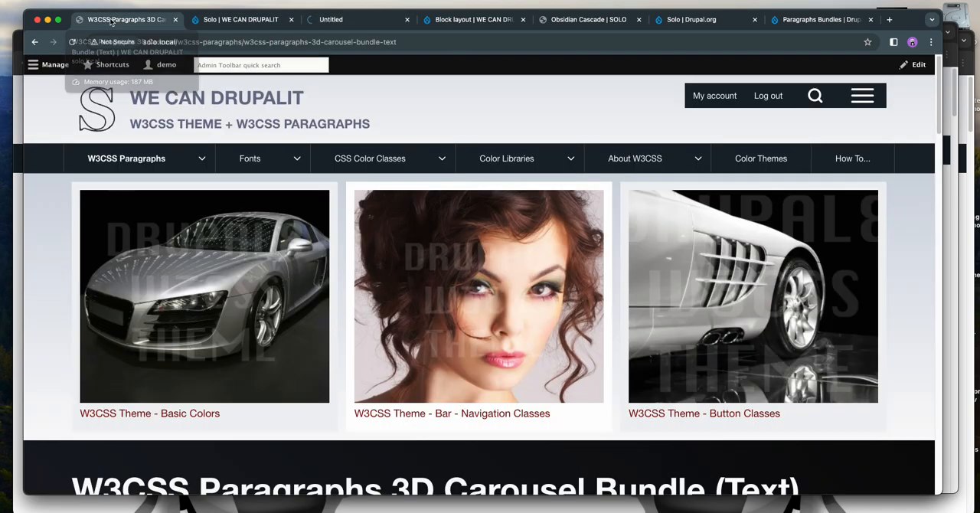
key("super+r")
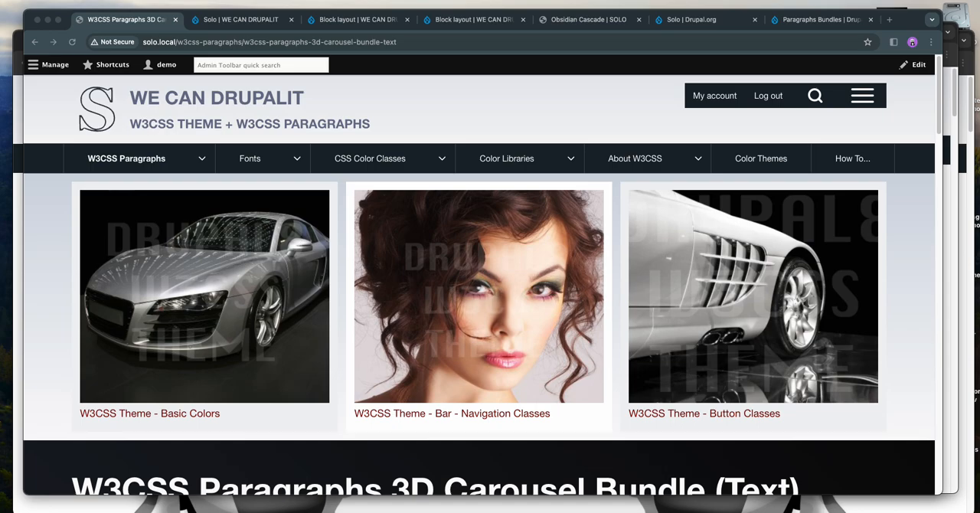
left_click(425, 95)
key("super+r")
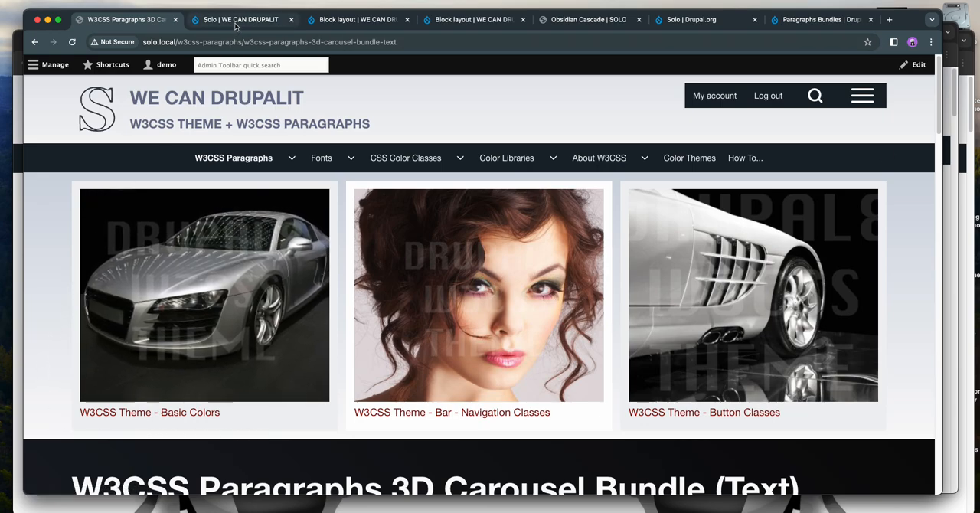
- Compare the Top First, Second and Third Container sections in the Solo theme settings with the image blocks on the site page
left_click(276, 19)
scroll(312, 170, "down", 10)
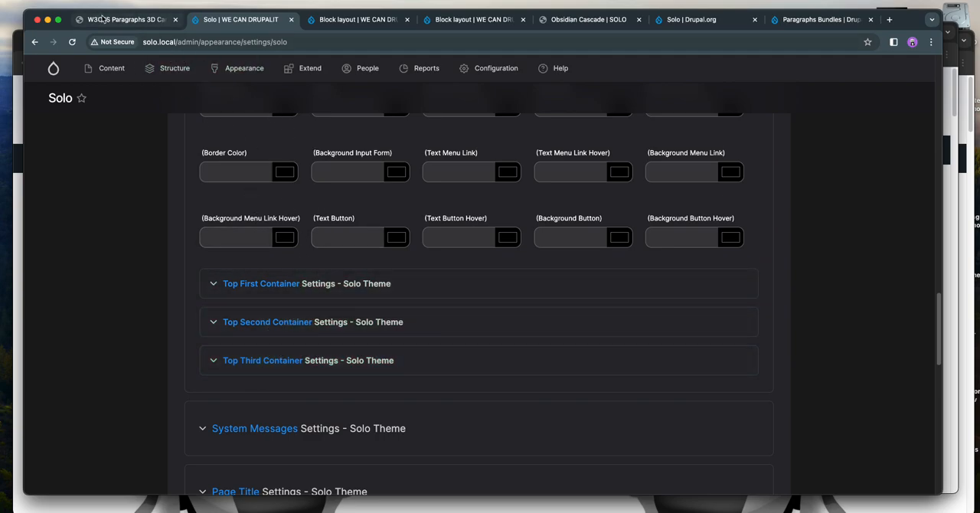
left_click(107, 20)
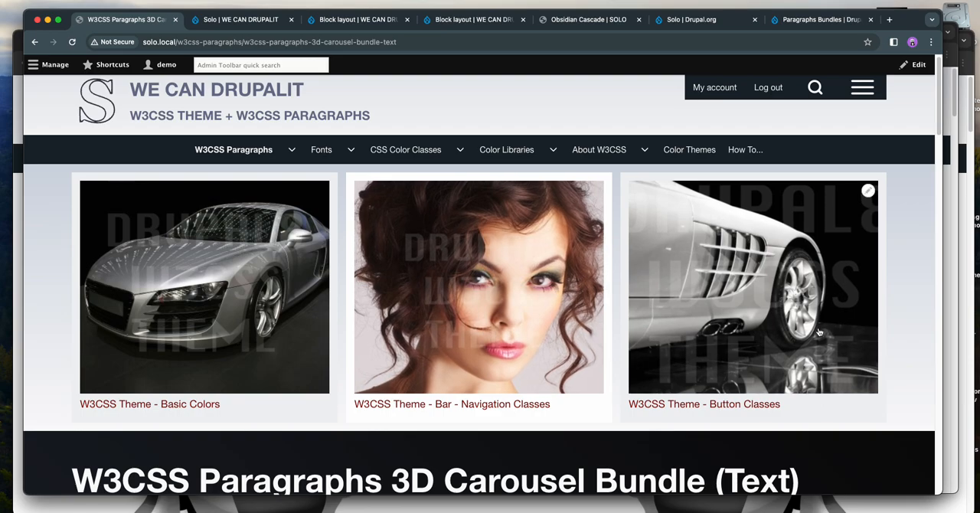
left_click(235, 19)
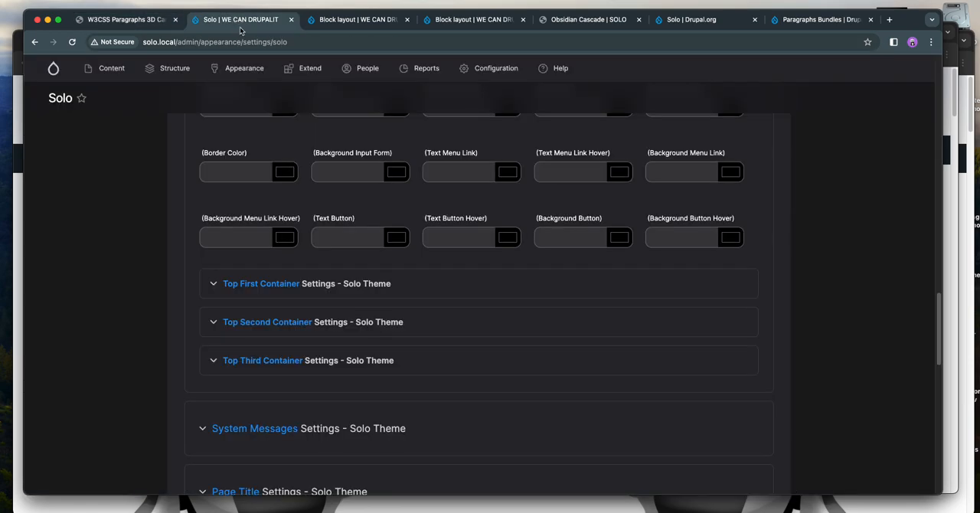
- Review the Top Containers settings, from the column and visibility options to the colour fields and nested container sections
scroll(107, 305, "up", 6)
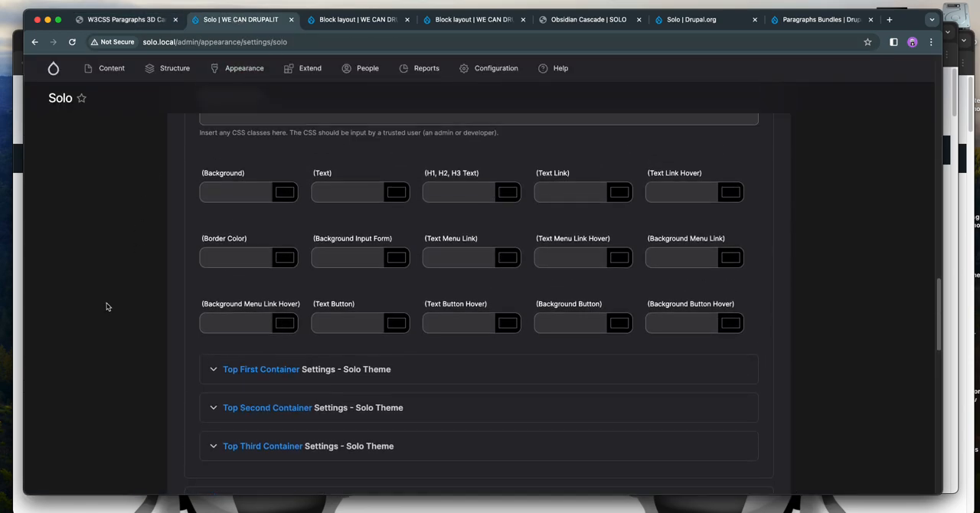
scroll(107, 305, "up", 6)
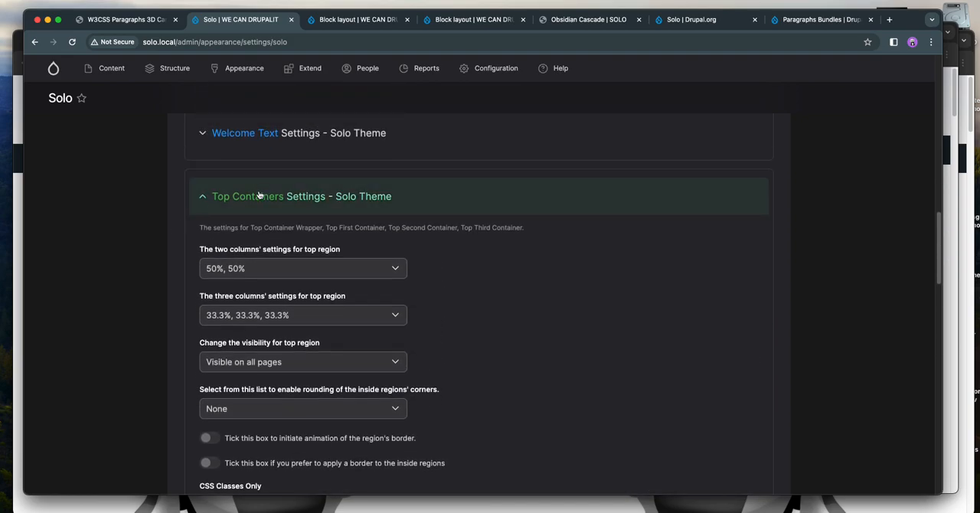
left_click(260, 196)
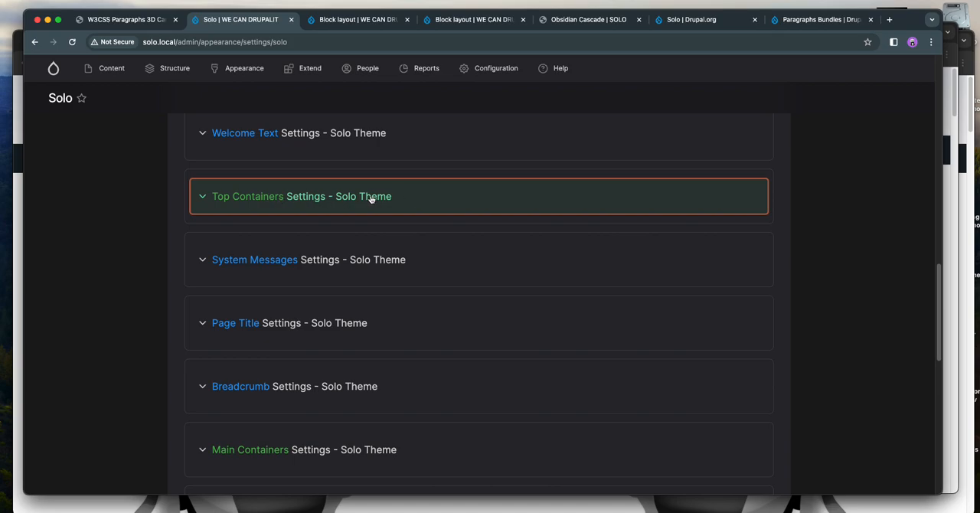
left_click(303, 202)
scroll(306, 201, "down", 12)
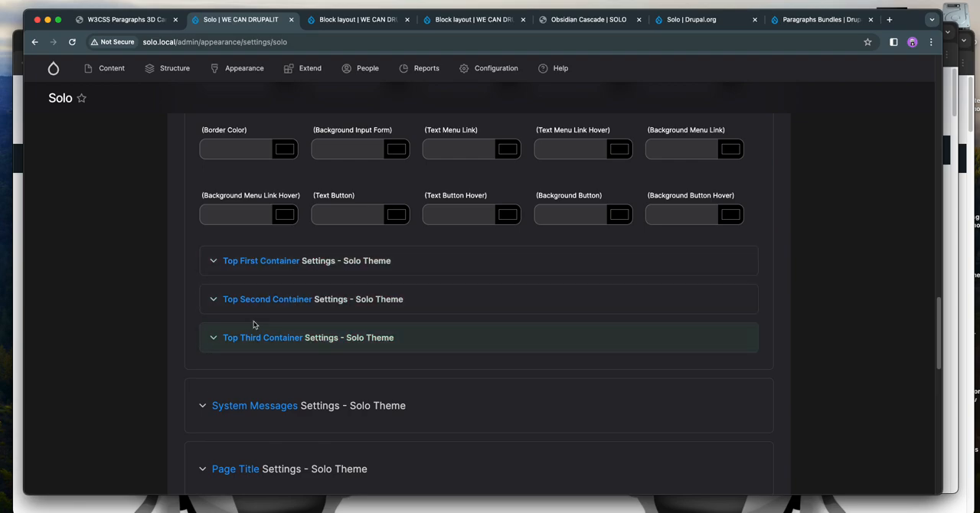
scroll(94, 292, "up", 9)
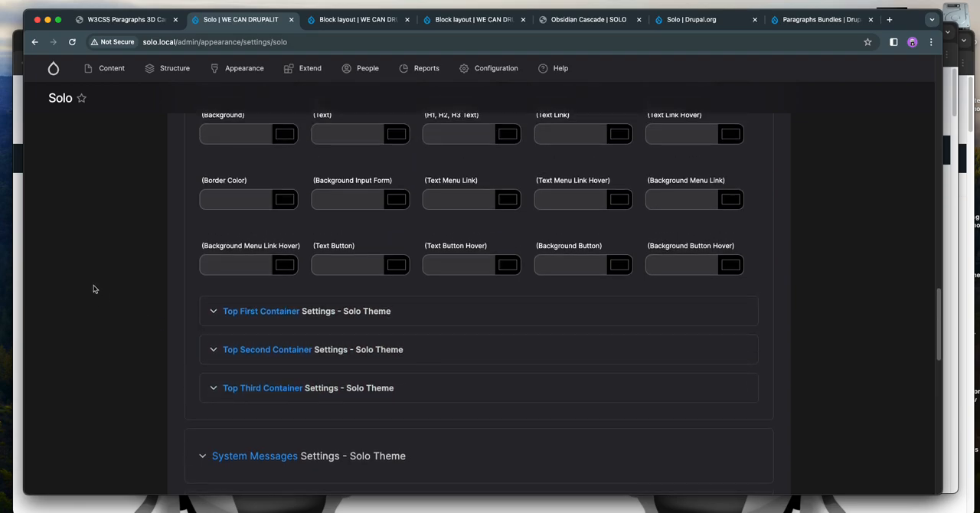
scroll(92, 287, "up", 2)
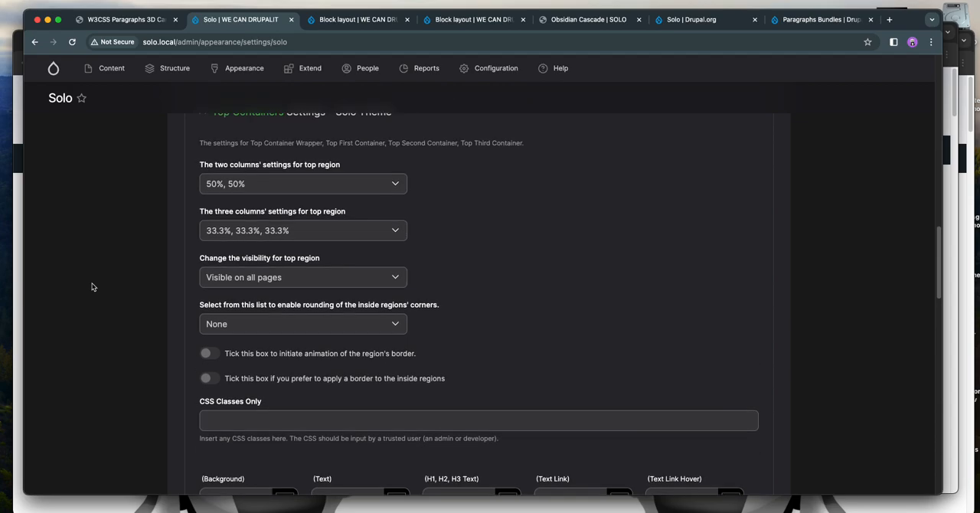
scroll(112, 274, "up", 1)
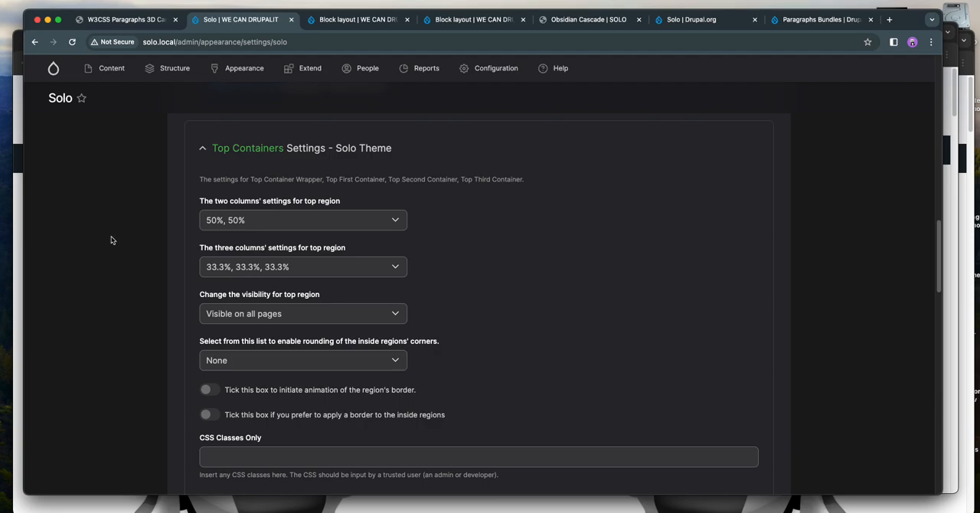
- Look at the Block layout page, and open the Google Fonts - Special Fonts page from the site's Fonts menu
left_click(360, 19)
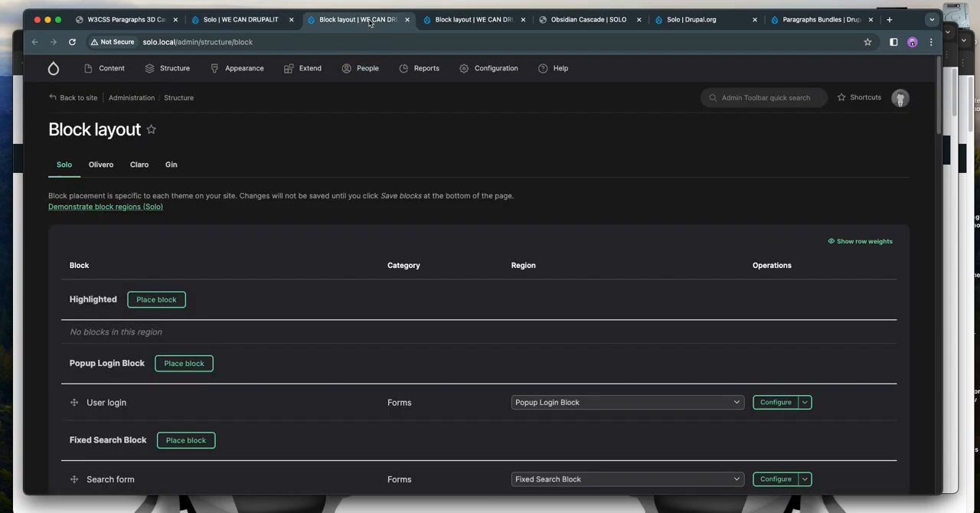
left_click(131, 20)
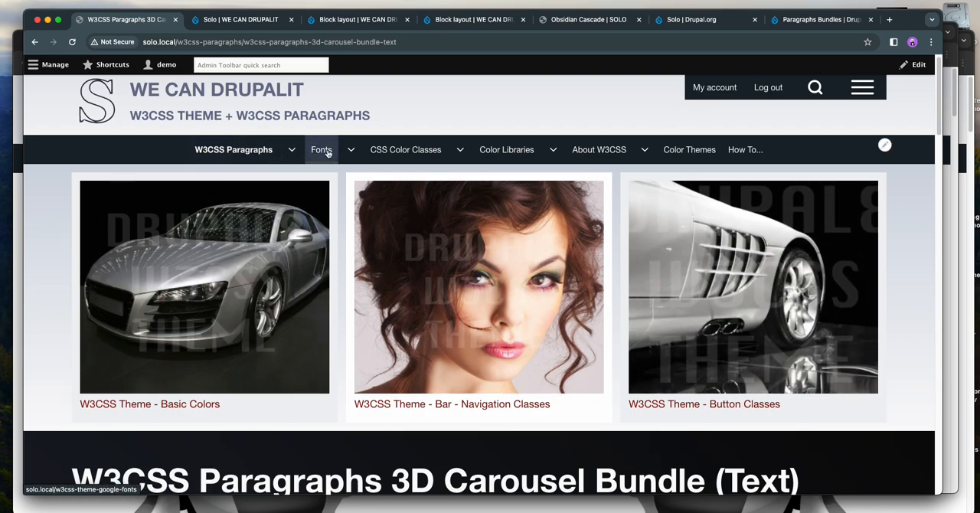
left_click(356, 152)
left_click(333, 186)
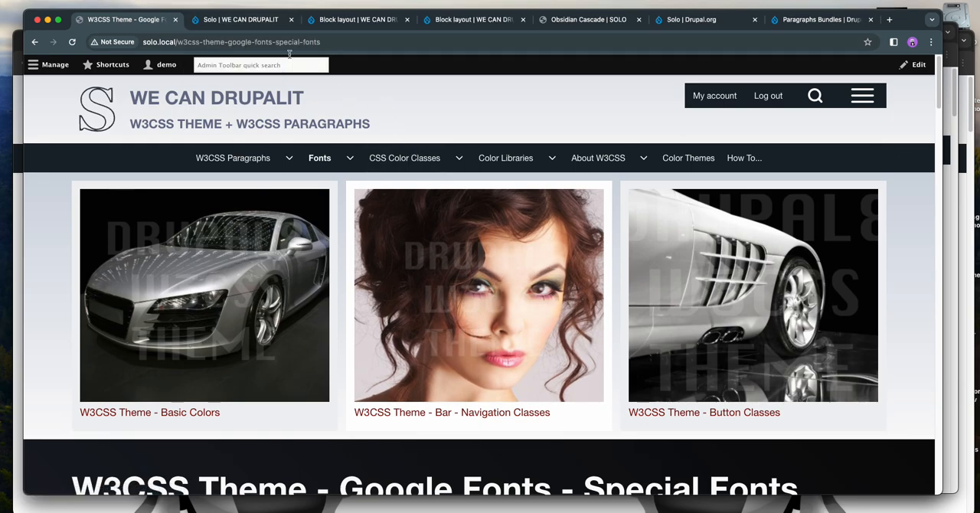
- Inspect the available two-column width options for the top region in the Solo theme settings without changing the selection
left_click(249, 21)
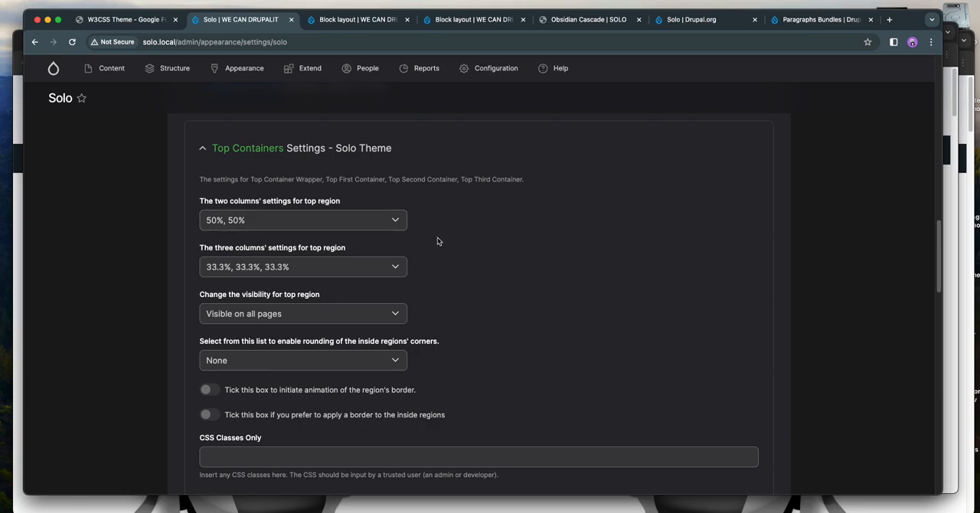
left_click(365, 225)
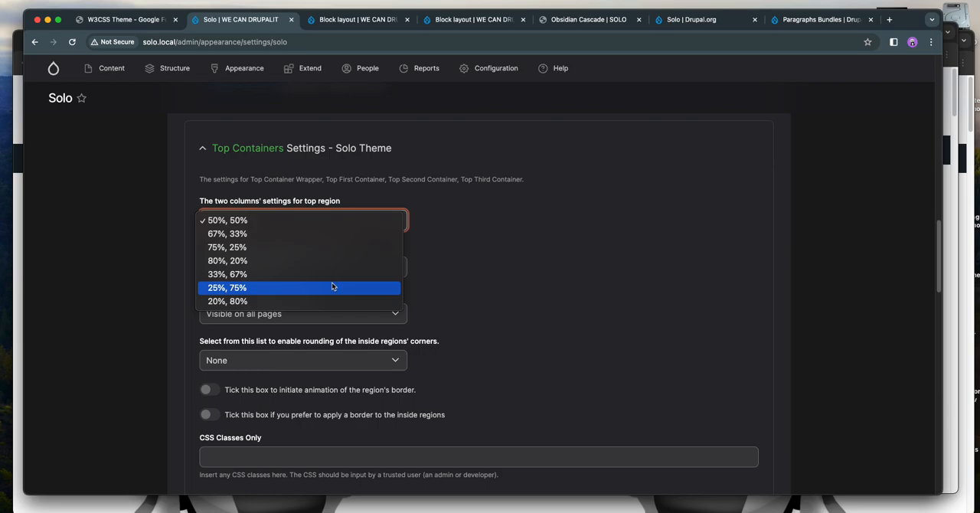
left_click(485, 262)
left_click(439, 248)
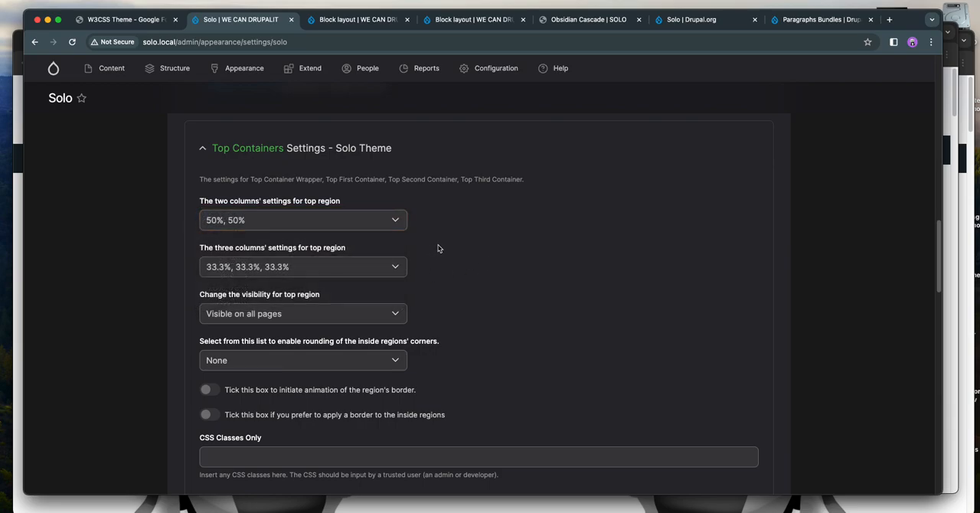
- Return to the Special Fonts page and open Block layout from its administration menu
left_click(122, 19)
scroll(372, 305, "down", 1)
scroll(372, 305, "up", 1)
left_click(49, 64)
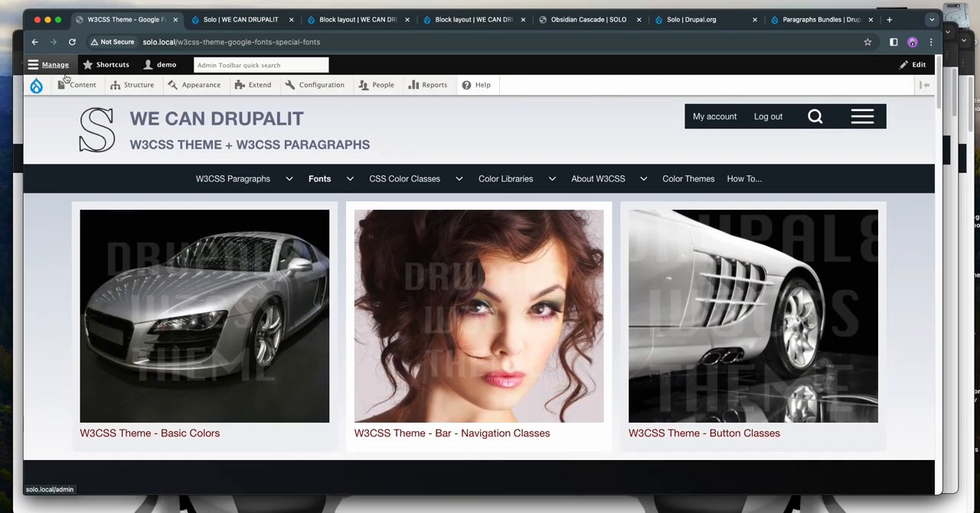
mouse_move(123, 89)
left_click(131, 108)
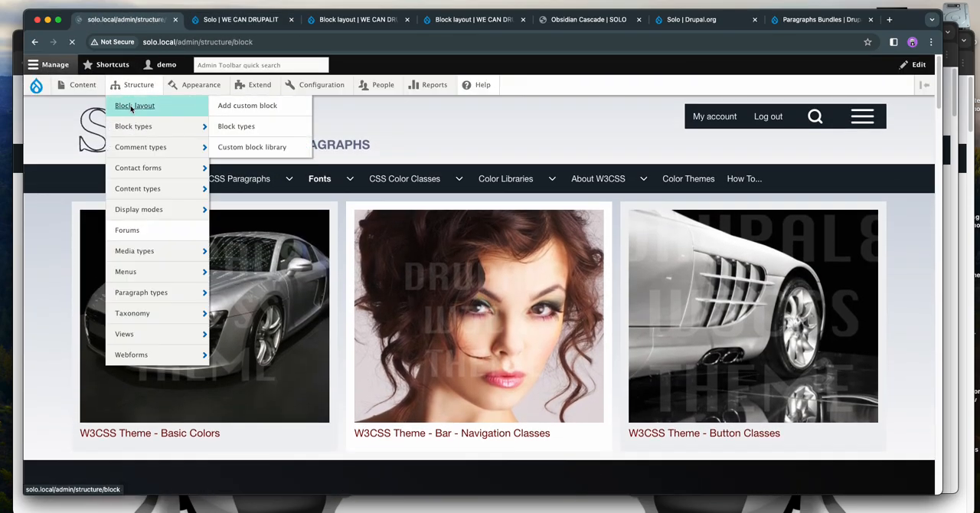
- Open the configuration of the "one image-title (1)" block in the Top First Container region
scroll(373, 279, "down", 5)
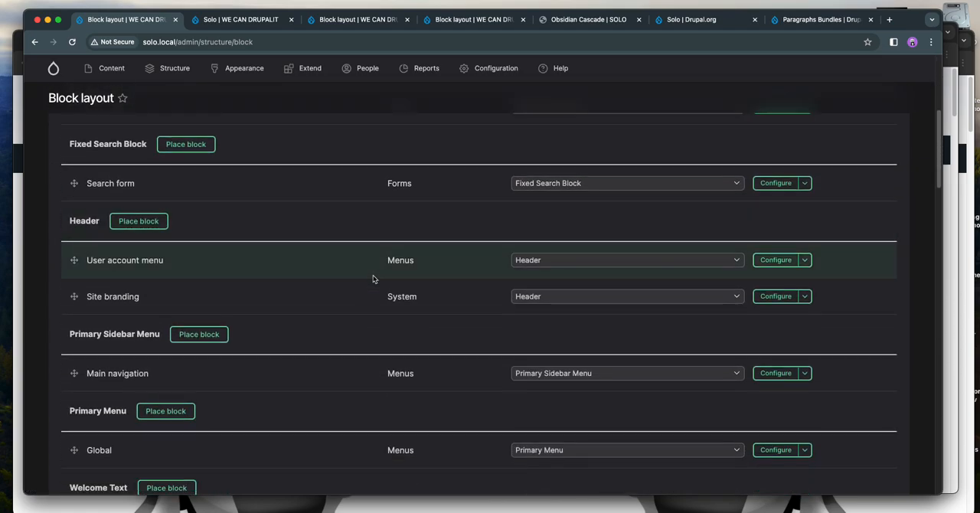
scroll(373, 279, "down", 5)
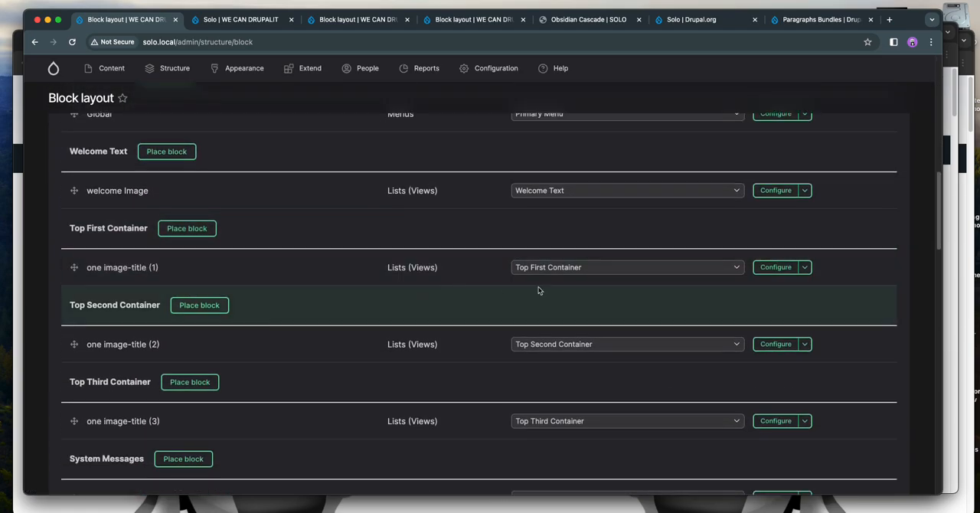
left_click(804, 267)
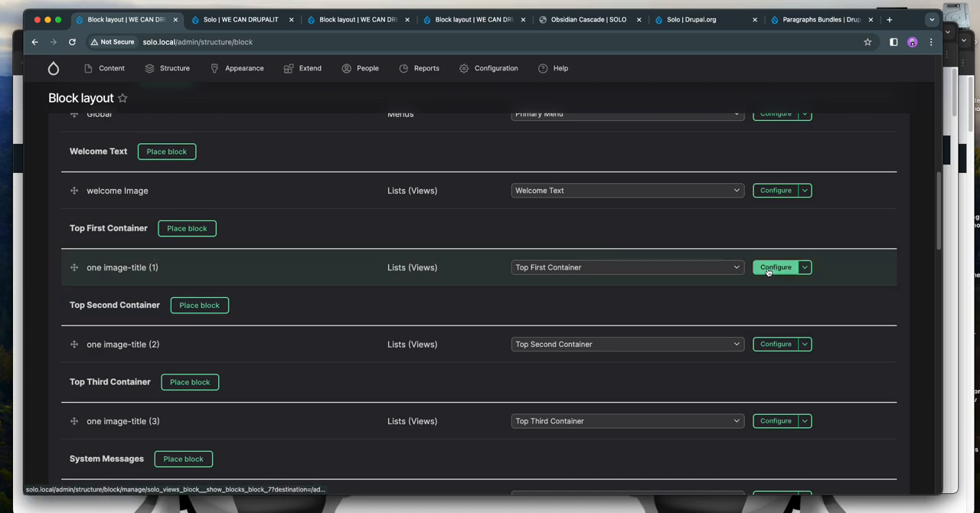
left_click(768, 268)
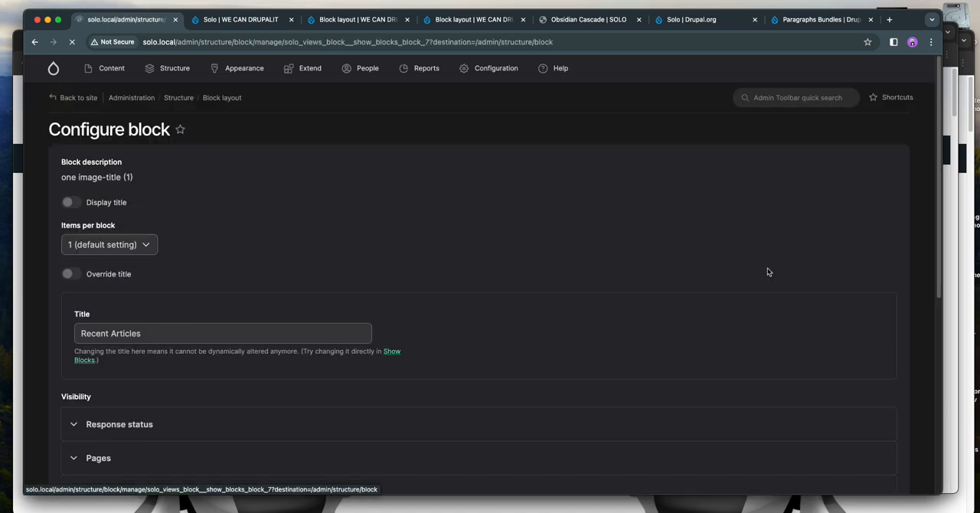
- Restrict the "one image-title (1)" block's page visibility to show only for the listed page <front>
left_click(142, 313)
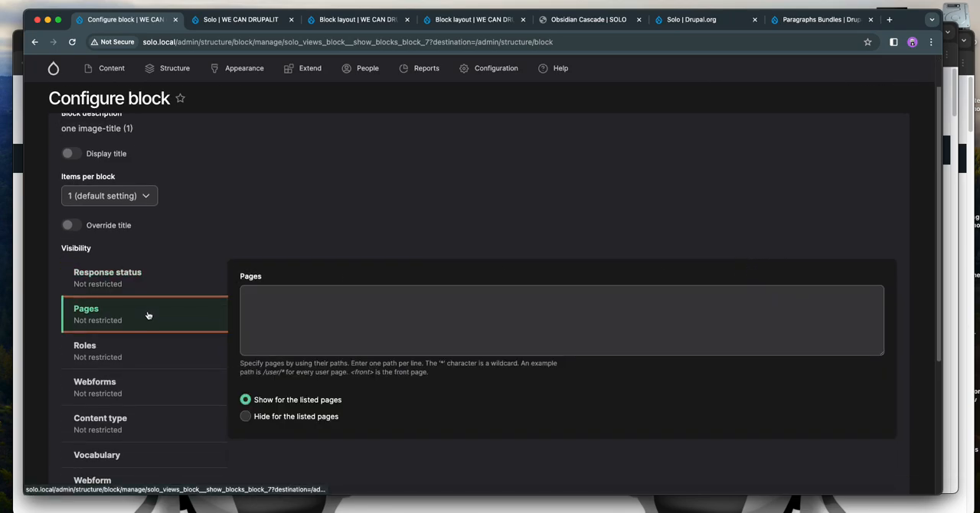
left_click(278, 315)
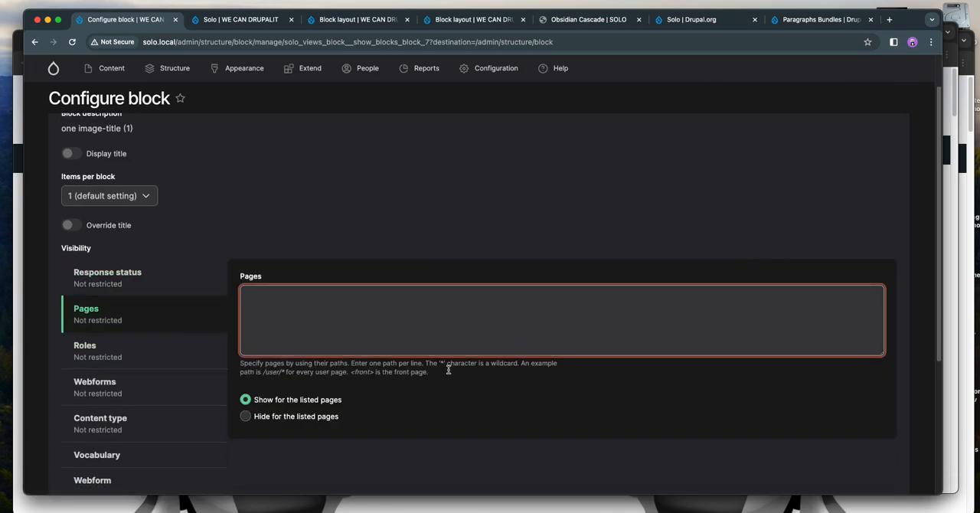
double_click(359, 374)
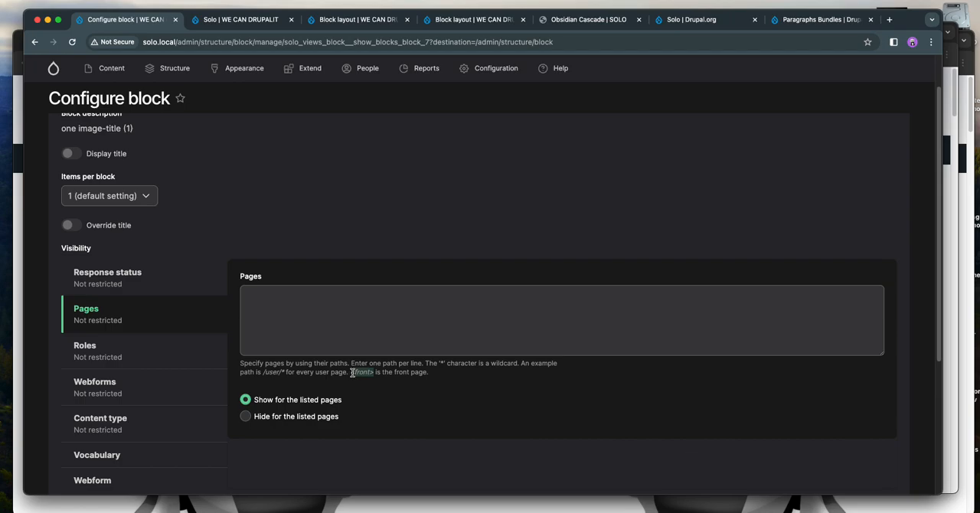
left_click_drag(373, 373, 351, 373)
right_click(365, 381)
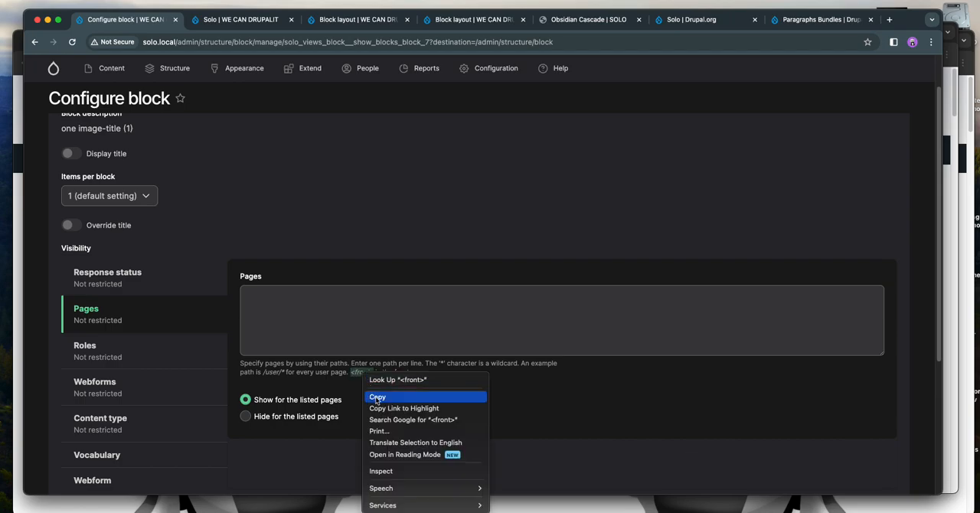
left_click(386, 396)
left_click(301, 315)
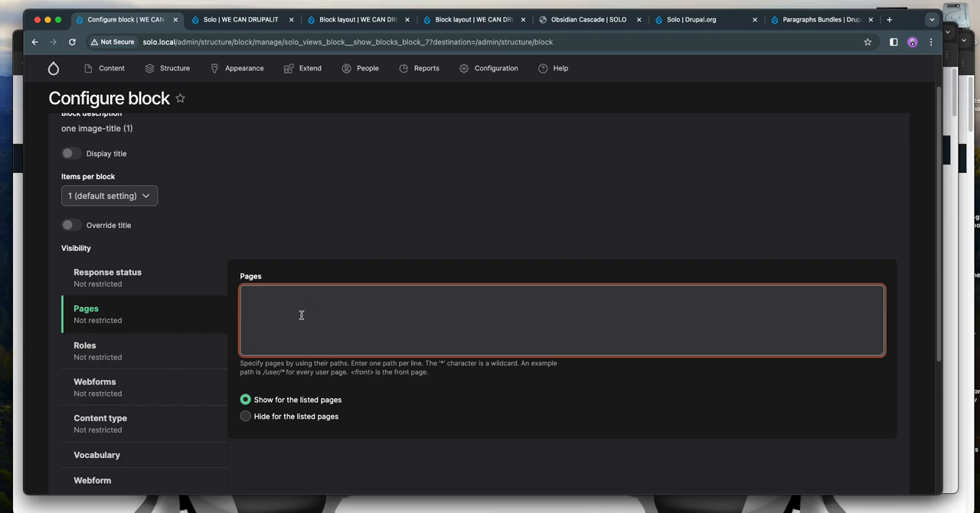
left_click_drag(373, 373, 351, 376)
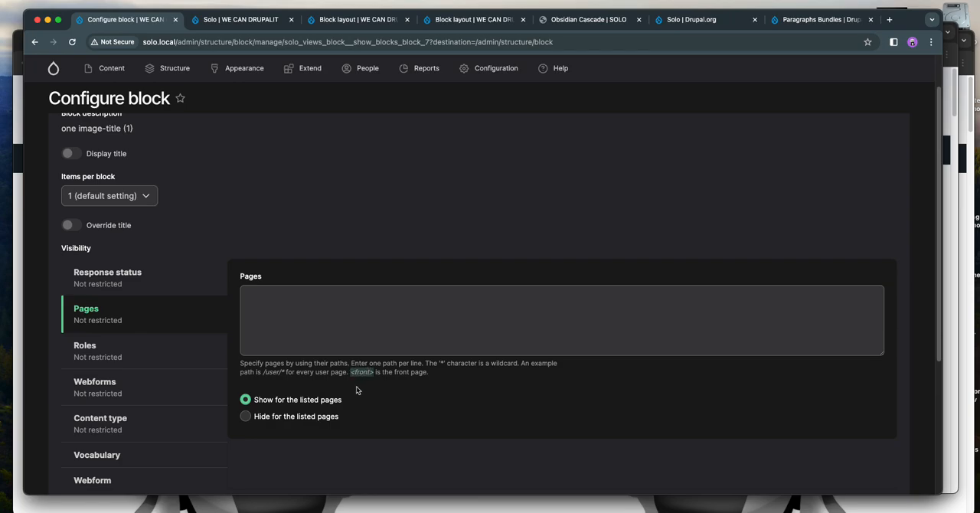
left_click(311, 330)
key("super+v")
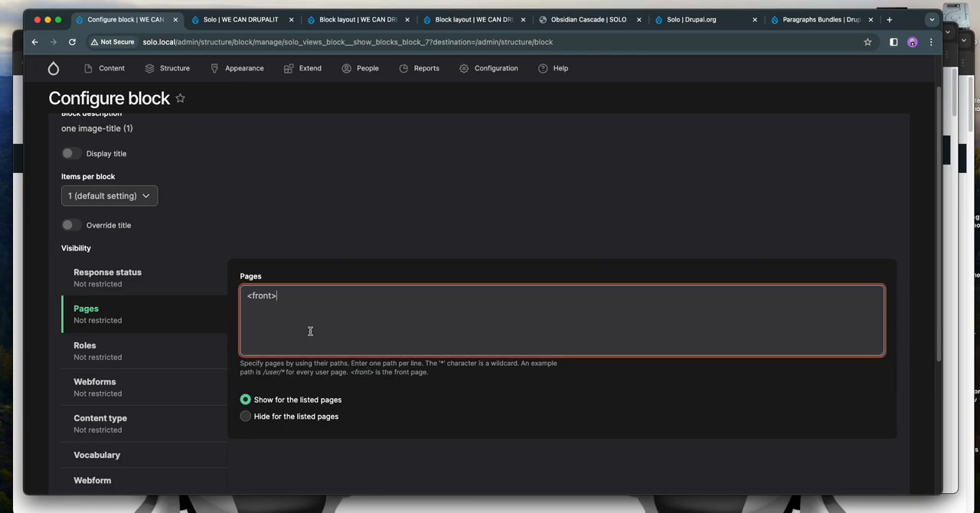
- Save the block configuration and return to the Block layout page
scroll(391, 346, "down", 1)
scroll(401, 351, "down", 4)
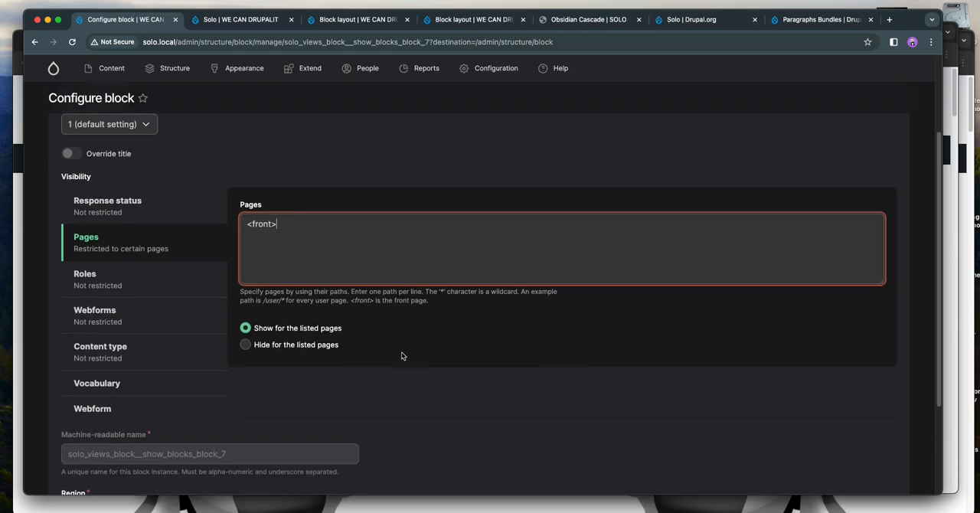
scroll(403, 356, "down", 1)
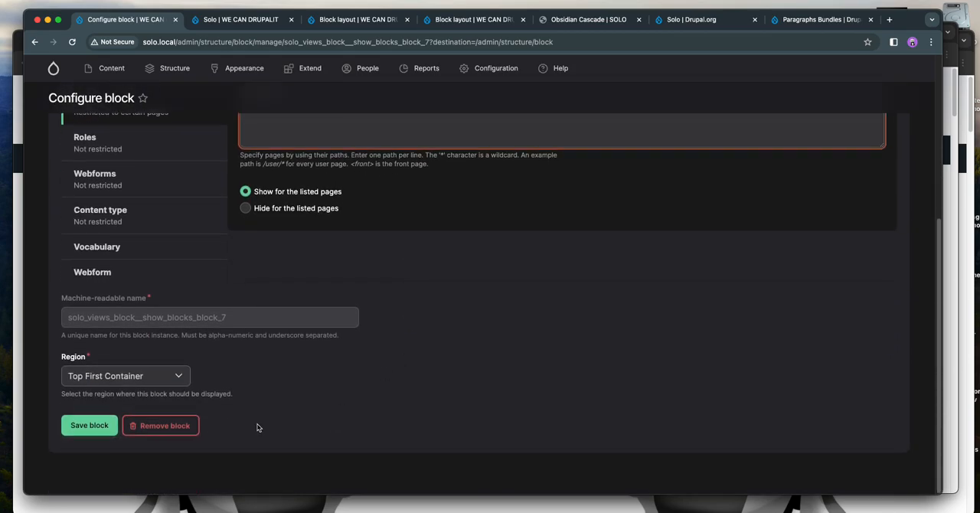
left_click(78, 432)
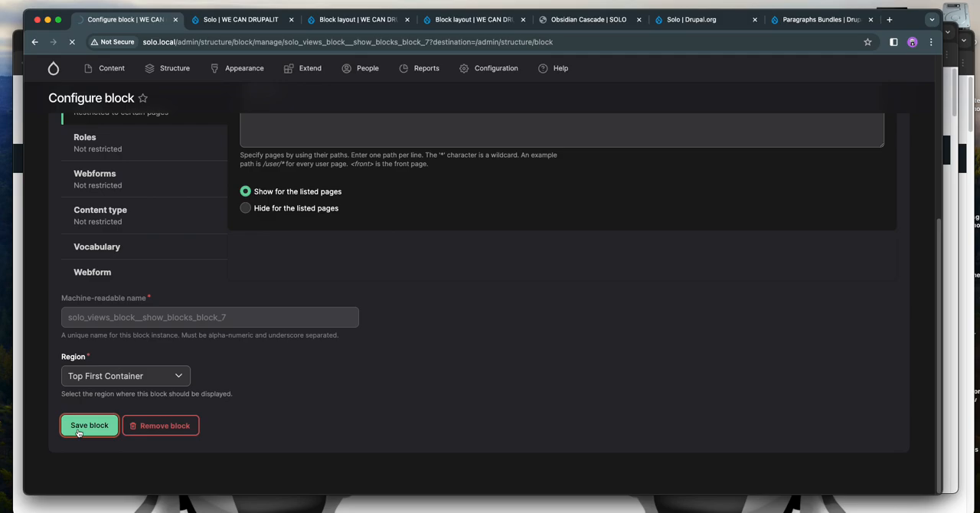
left_click(229, 20)
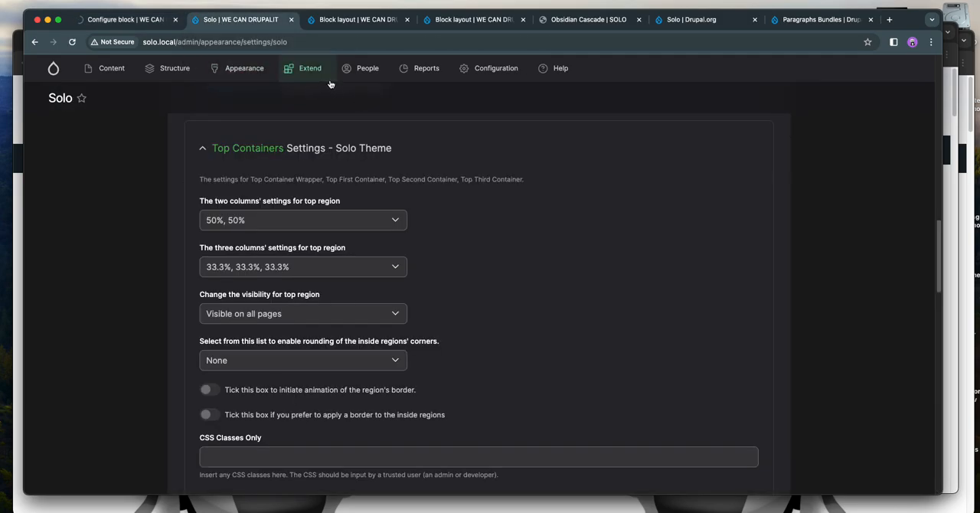
left_click(127, 19)
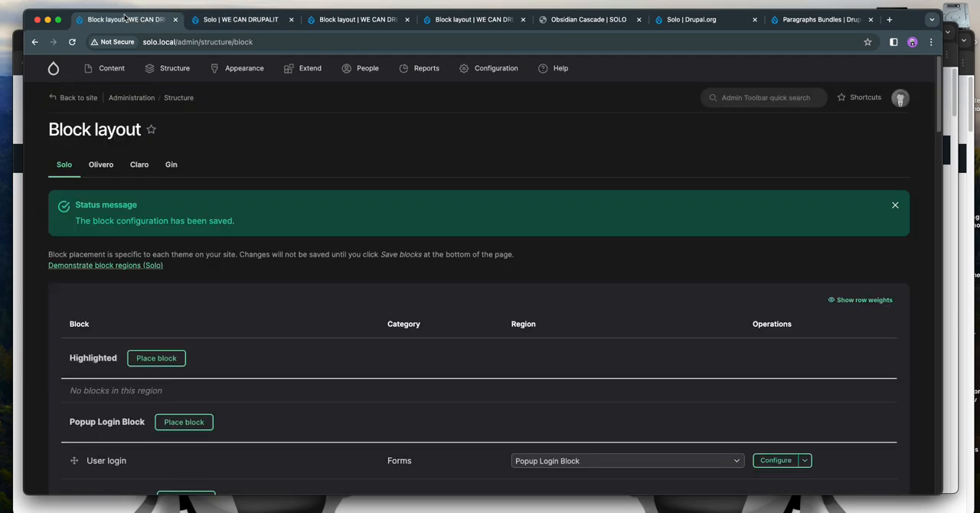
- Open the site's front page and examine the image blocks in its top region
left_click(50, 68)
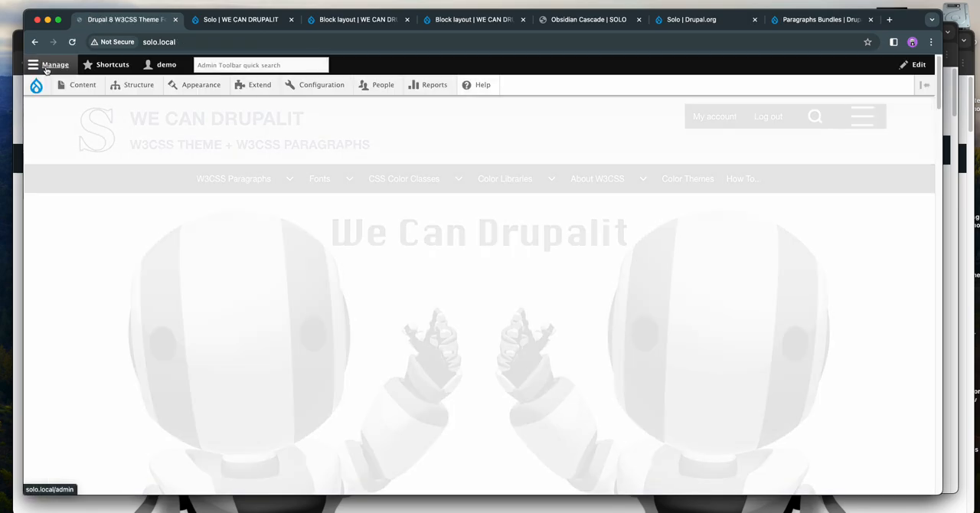
scroll(91, 162, "down", 5)
scroll(91, 163, "down", 5)
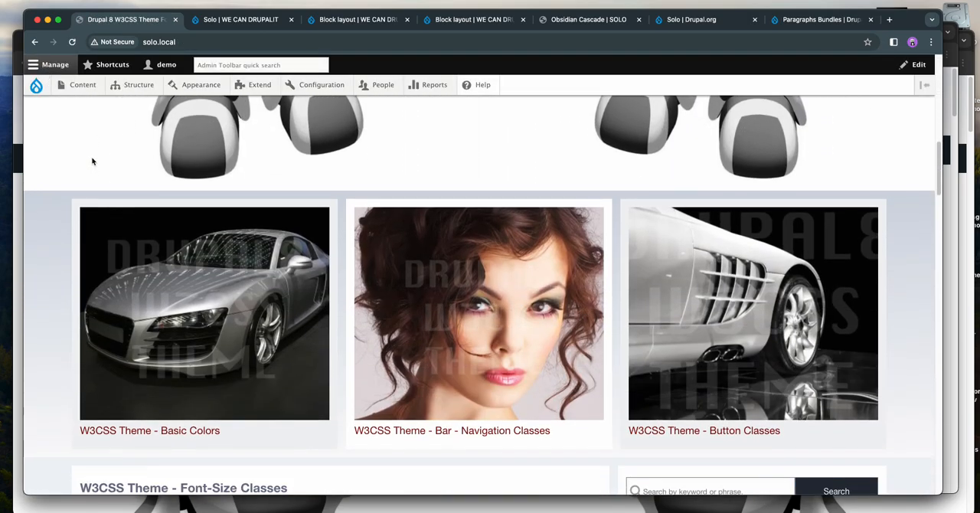
scroll(92, 159, "up", 7)
scroll(93, 158, "down", 1)
scroll(93, 157, "up", 1)
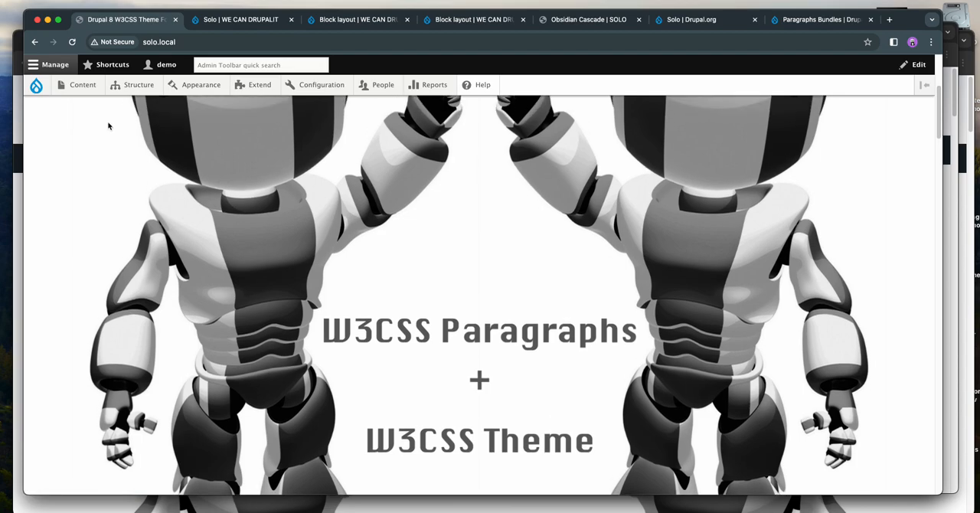
scroll(304, 229, "down", 10)
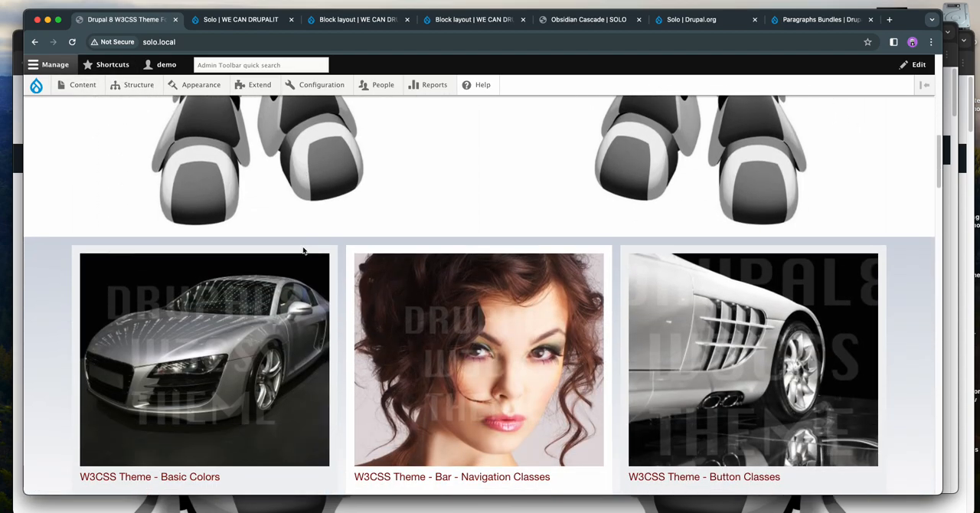
- Open the "W3CSS Theme - Basic Colors" article in a separate tab and compare its top region with the front page
right_click(151, 399)
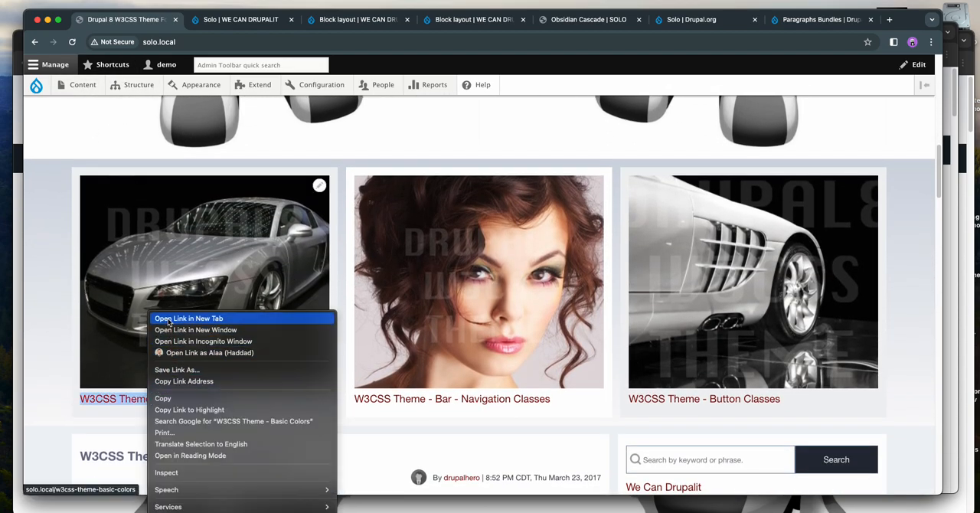
left_click(167, 320)
left_click(229, 20)
scroll(648, 268, "down", 5)
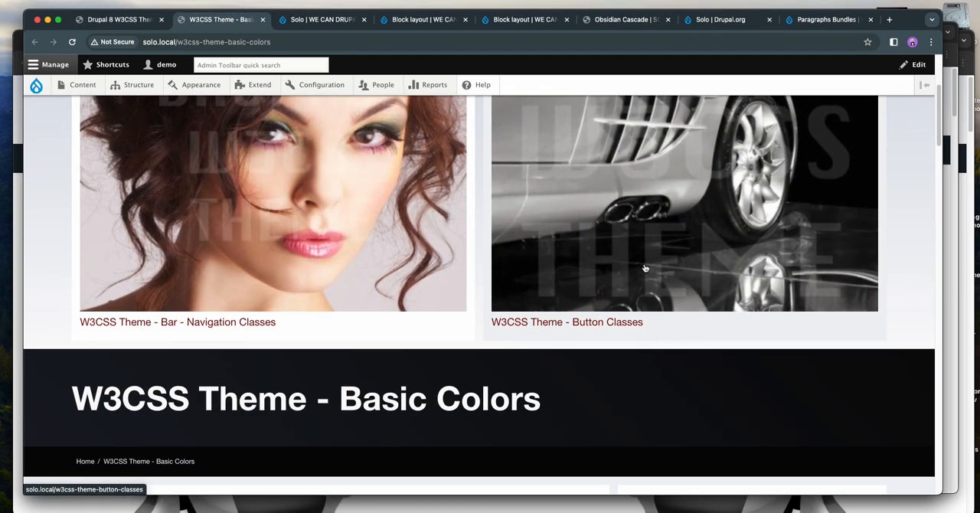
left_click(121, 20)
left_click(216, 21)
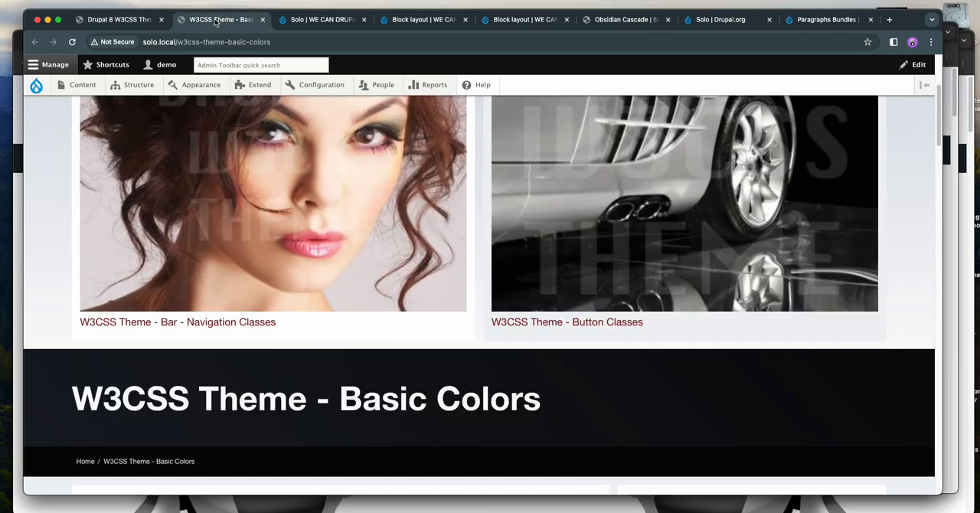
- Reload the Solo theme settings, and review the column arrangement of the top region on the front page and the Basic Colors page
left_click(322, 20)
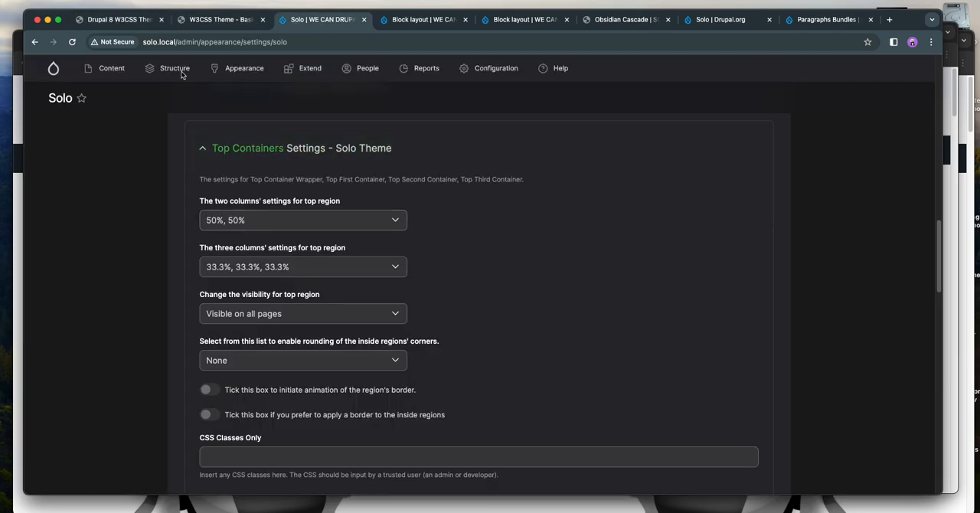
left_click(72, 42)
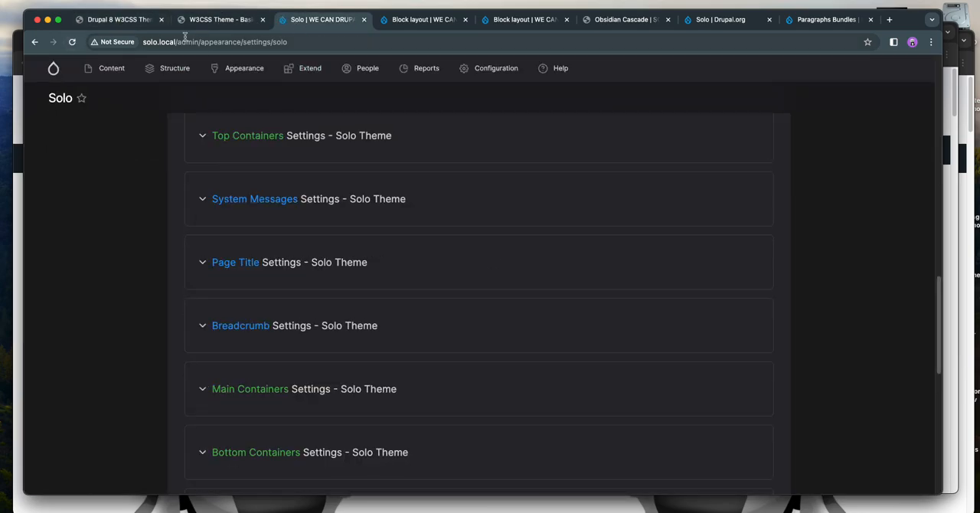
left_click(215, 21)
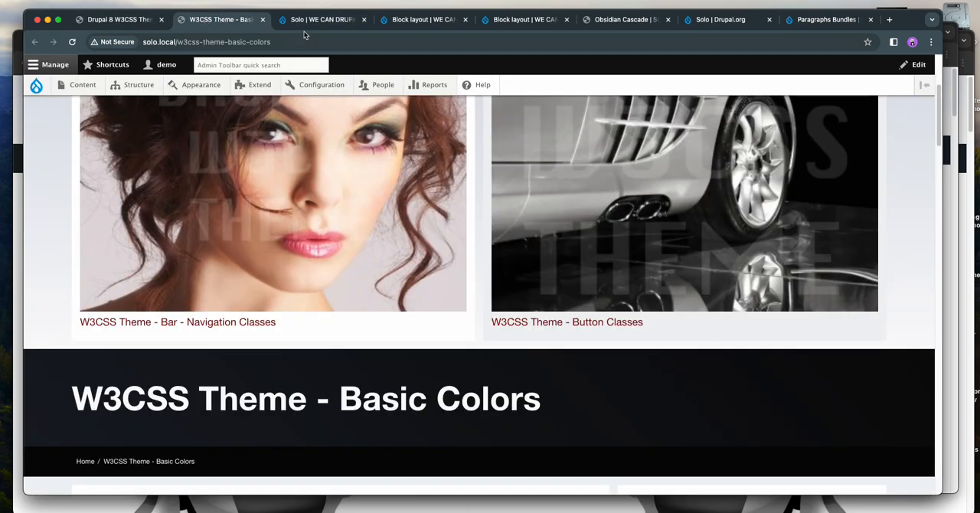
left_click(320, 20)
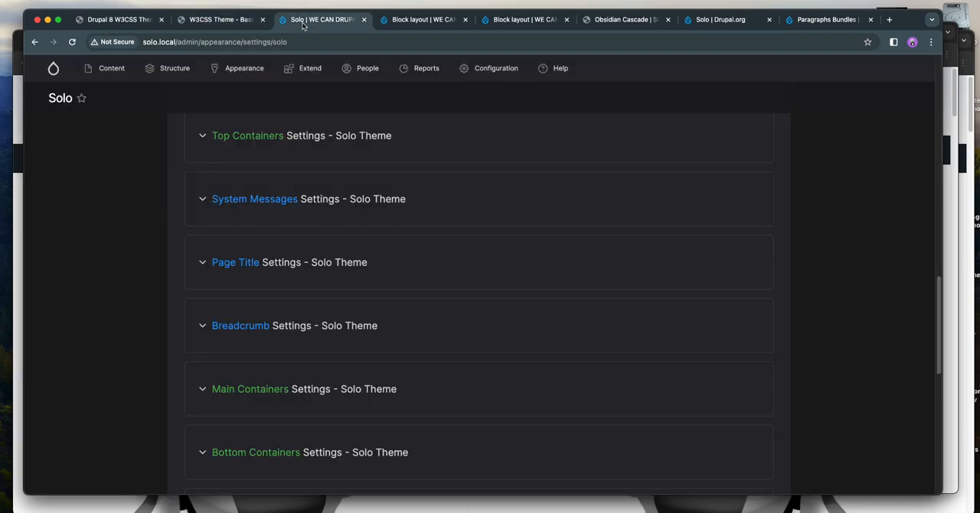
left_click(218, 20)
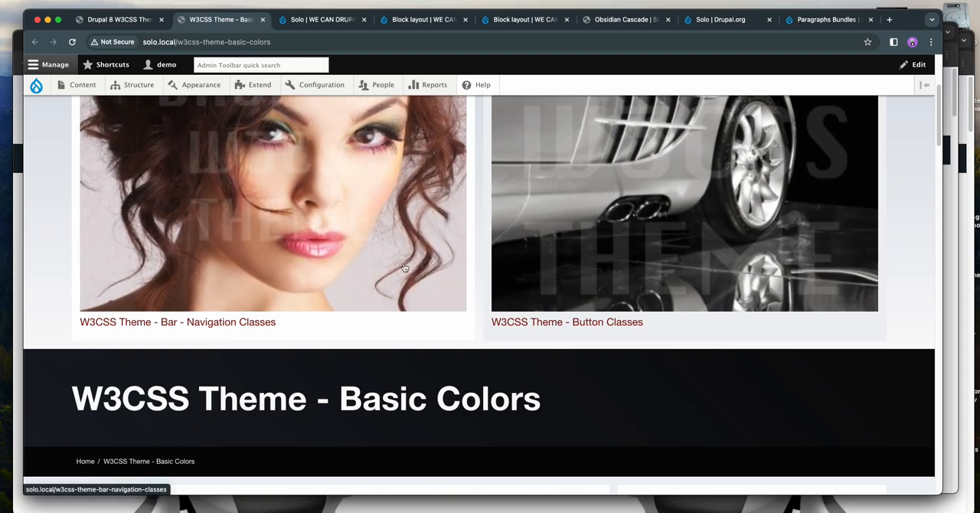
left_click(111, 19)
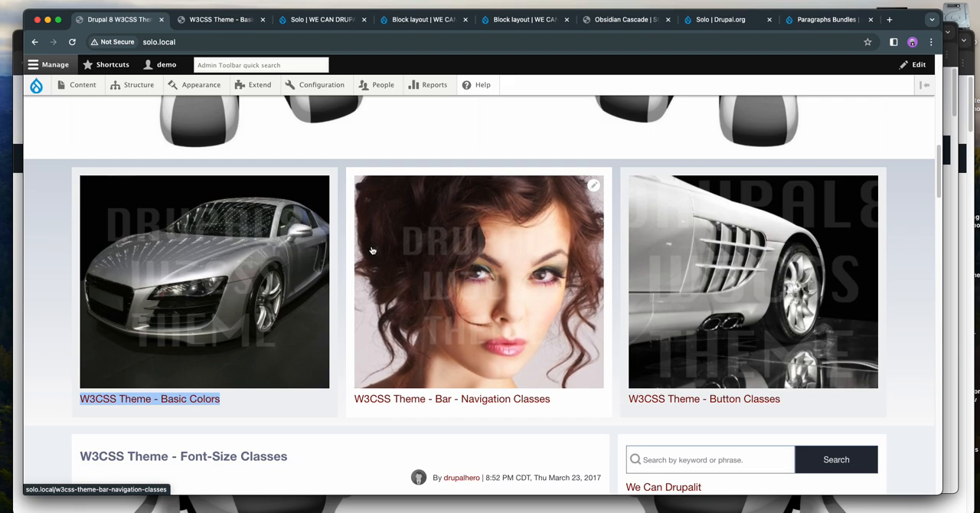
left_click(319, 433)
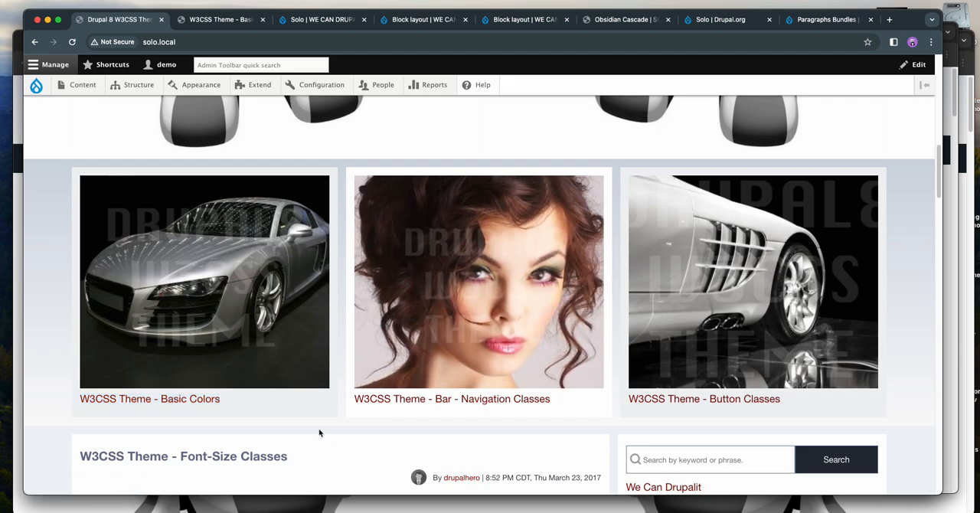
left_click(215, 23)
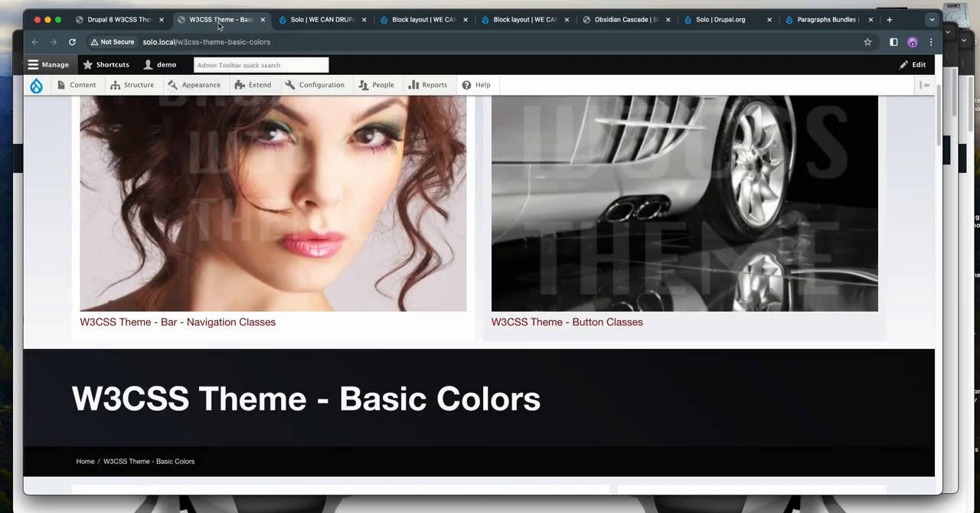
- In the Solo theme's Top Containers settings, set the two-column widths for the top region to 33%, 67%
left_click(306, 23)
scroll(439, 250, "up", 5)
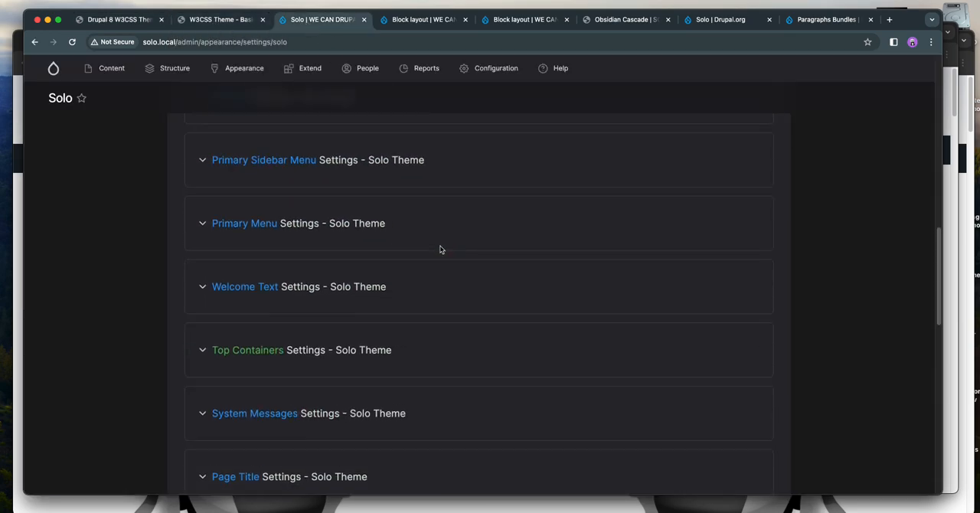
scroll(442, 250, "down", 3)
left_click(347, 259)
scroll(322, 262, "down", 2)
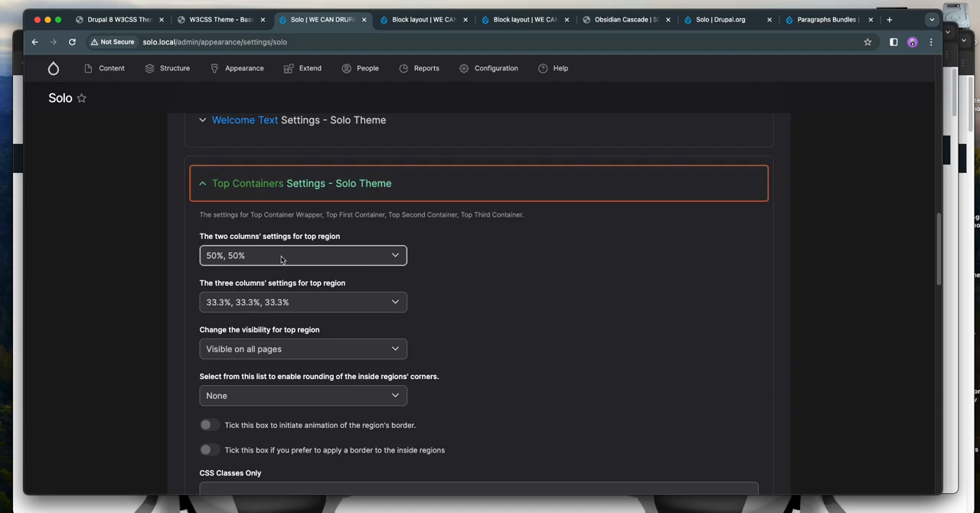
left_click(281, 258)
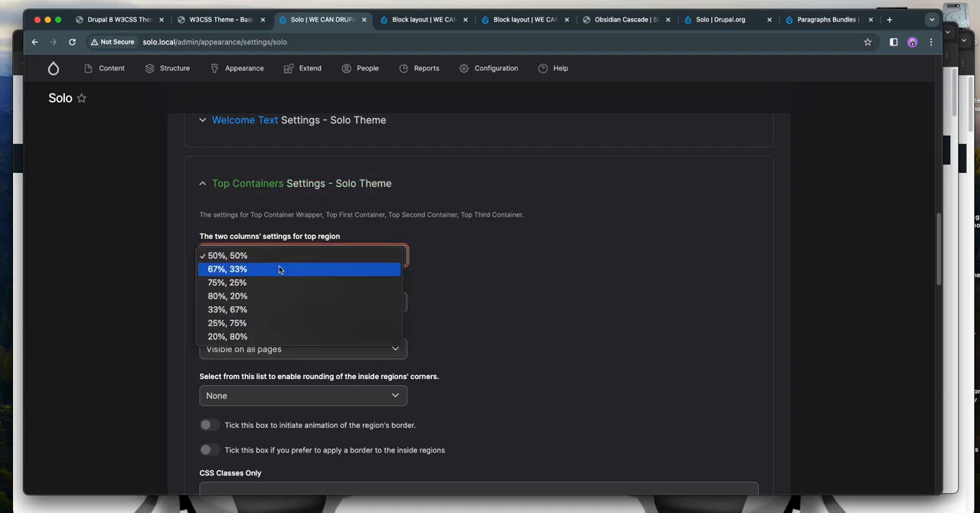
left_click(267, 310)
- Set the three-column widths for the top region to 25%, 50%, 25% and save the Solo theme configuration
scroll(127, 293, "down", 2)
scroll(127, 293, "down", 5)
scroll(127, 294, "up", 5)
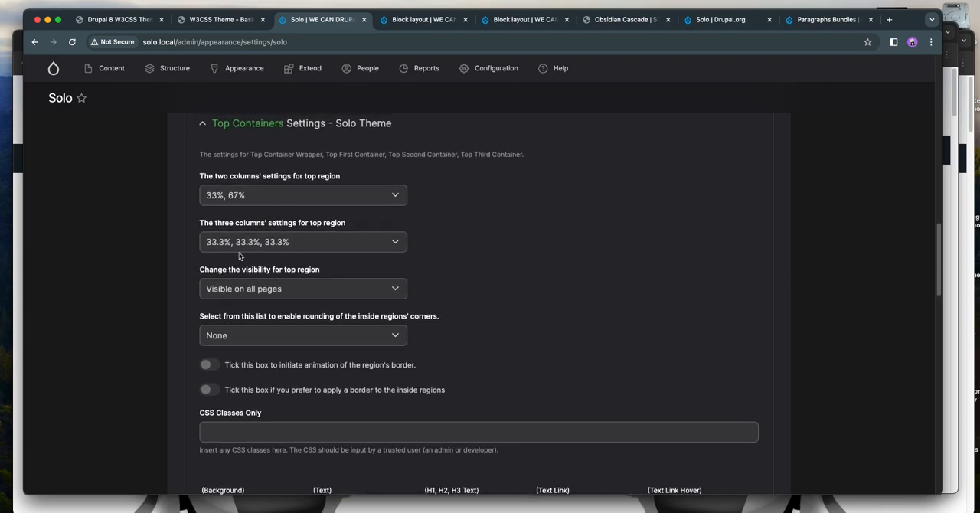
left_click(294, 244)
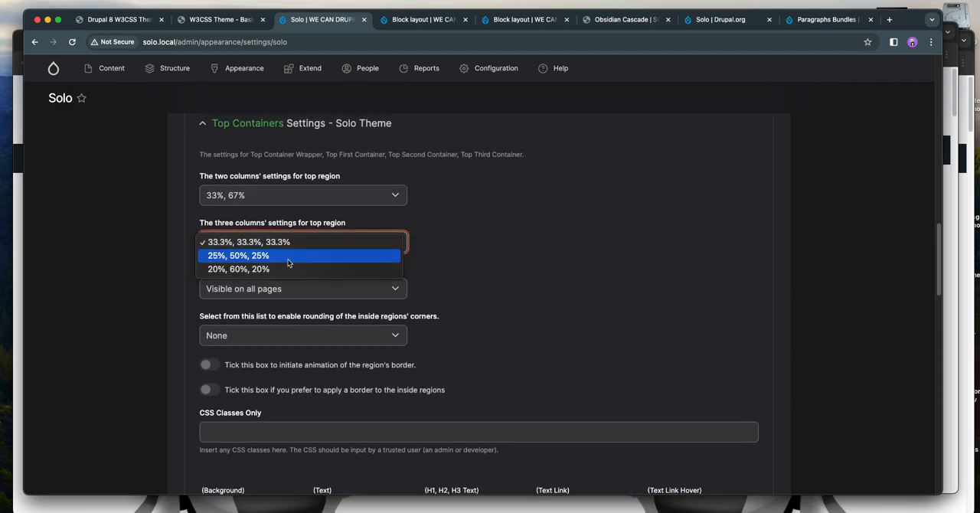
left_click(289, 264)
scroll(115, 284, "down", 15)
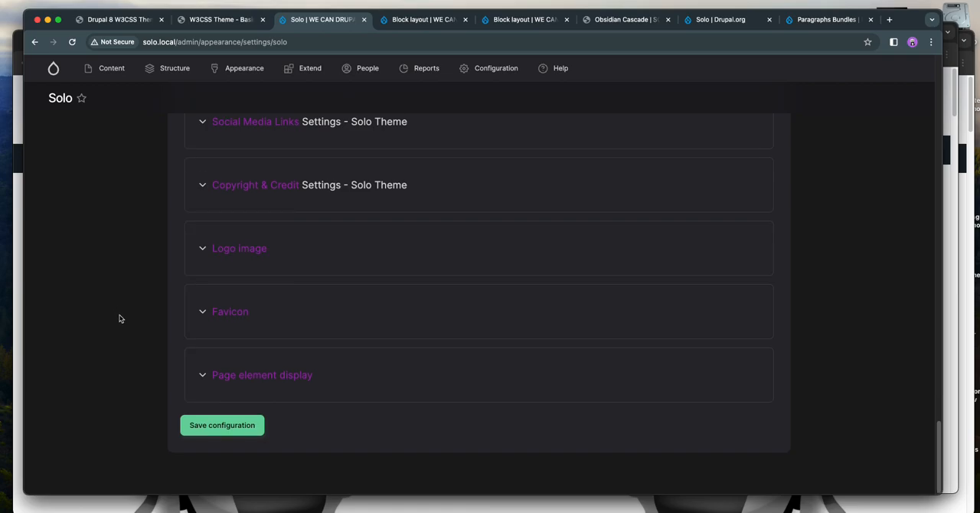
scroll(183, 414, "up", 15)
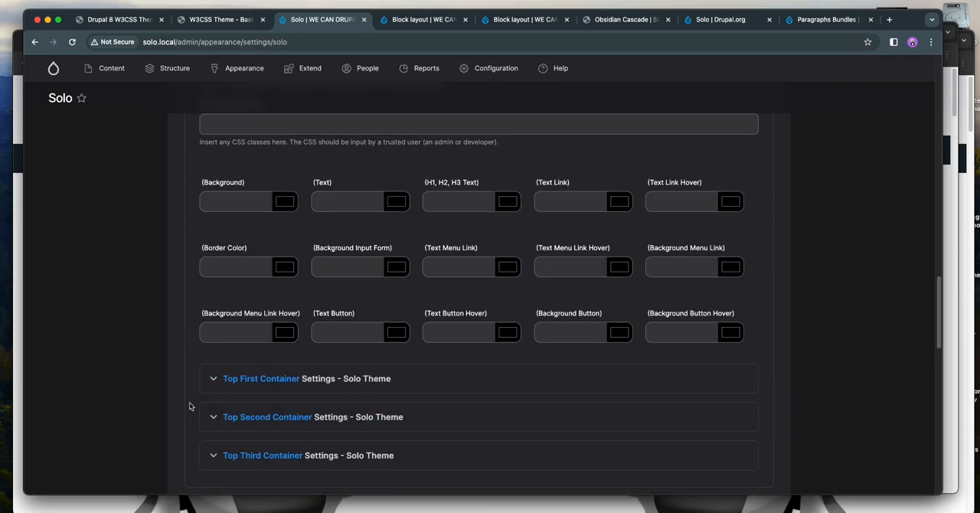
scroll(219, 344, "down", 15)
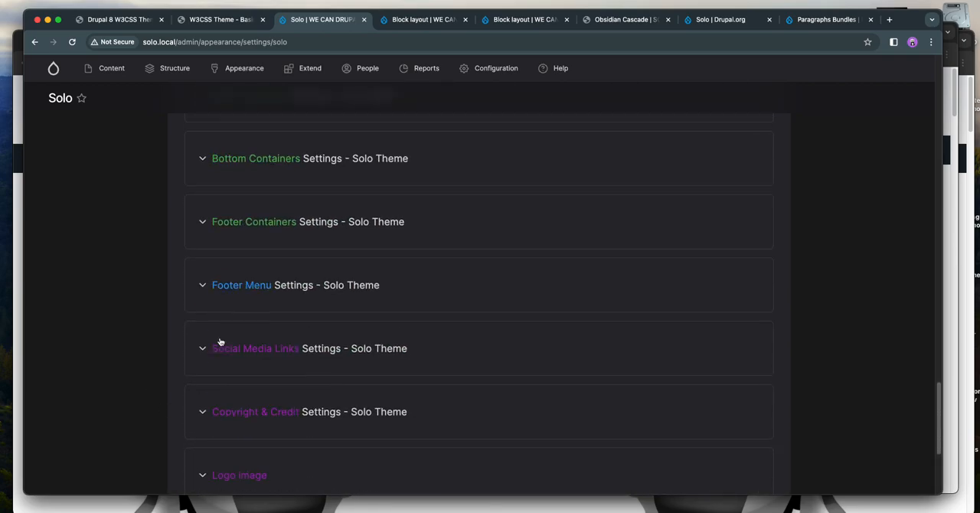
left_click(220, 424)
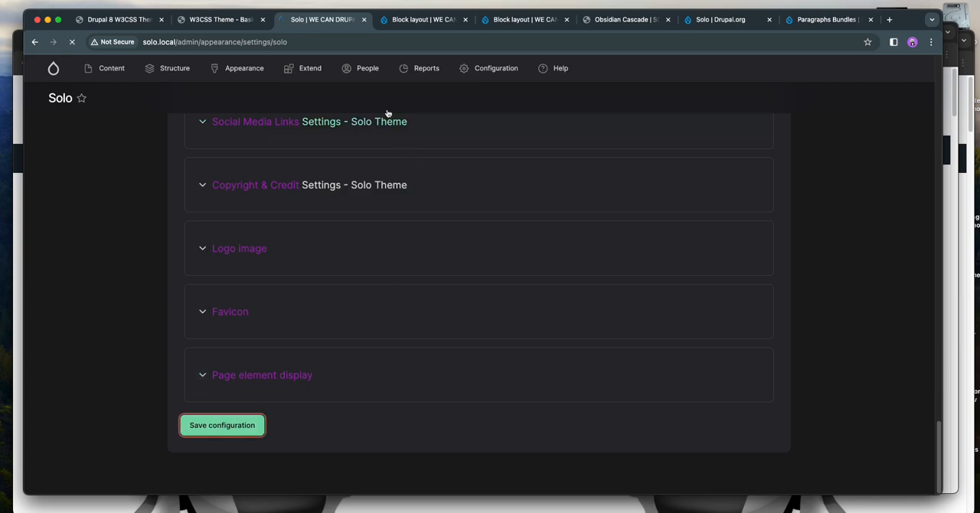
- Compare the top region's column widths on the Basic Colors page and the front page
left_click(222, 19)
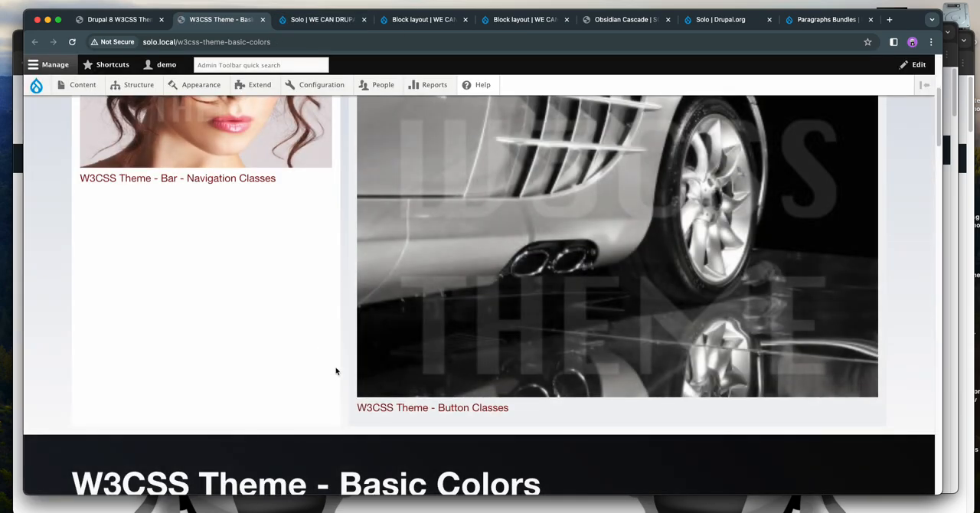
scroll(343, 379, "up", 3)
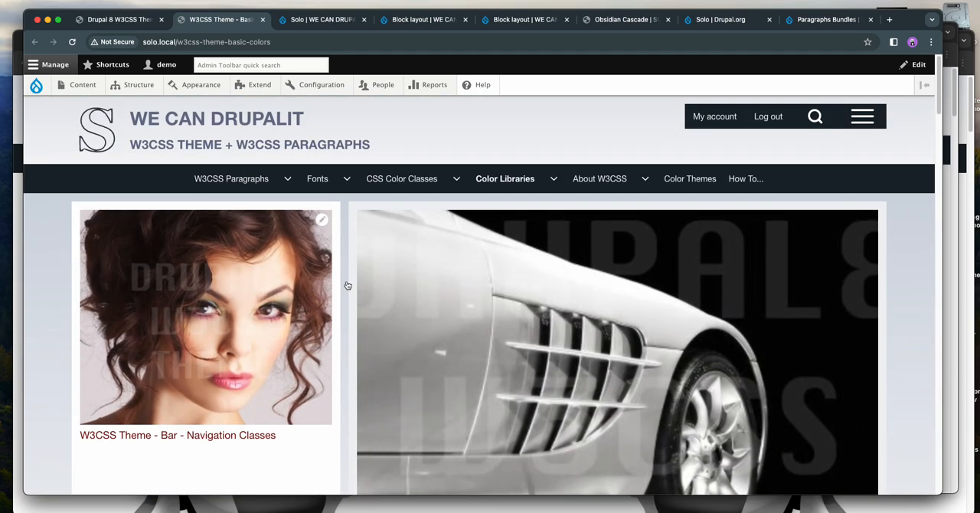
left_click(134, 20)
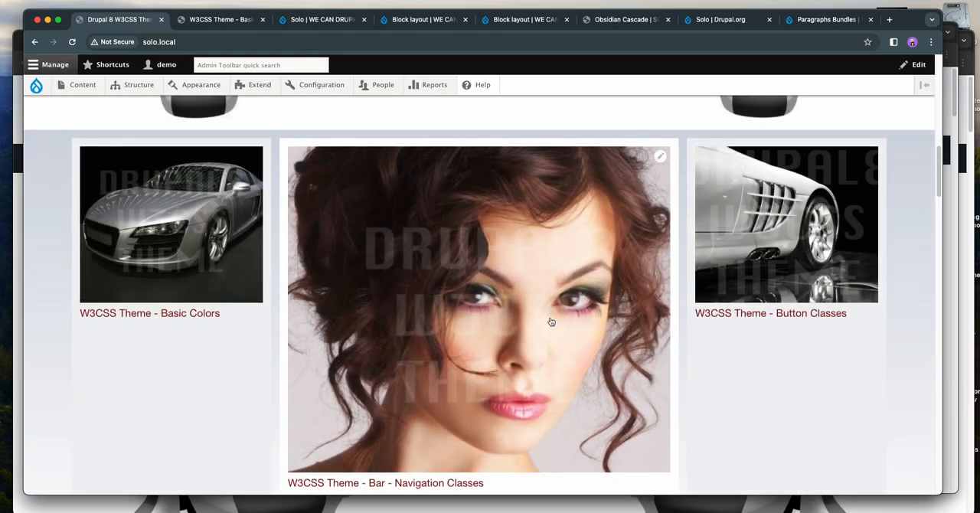
scroll(800, 326, "up", 3)
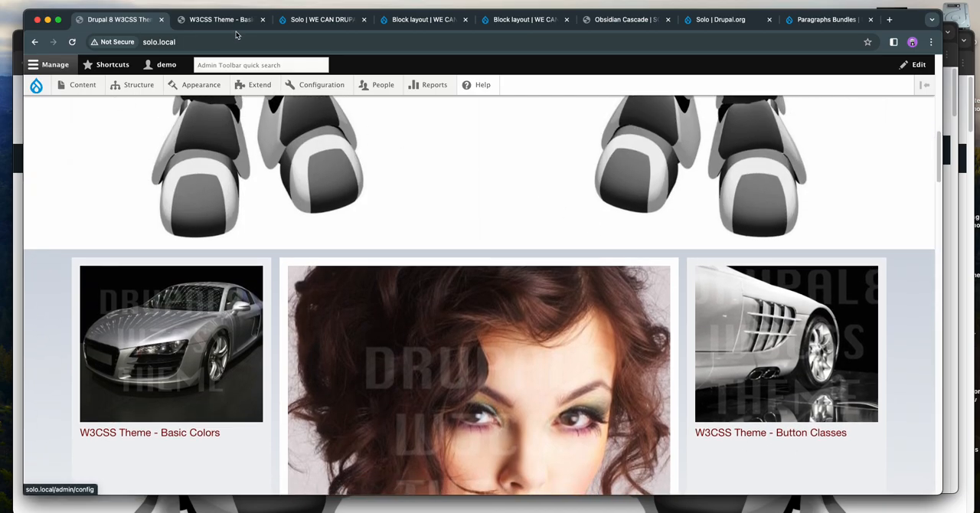
left_click(800, 325)
- Expand the Top Containers section in the Solo theme settings and check its options against the Basic Colors page
left_click(315, 21)
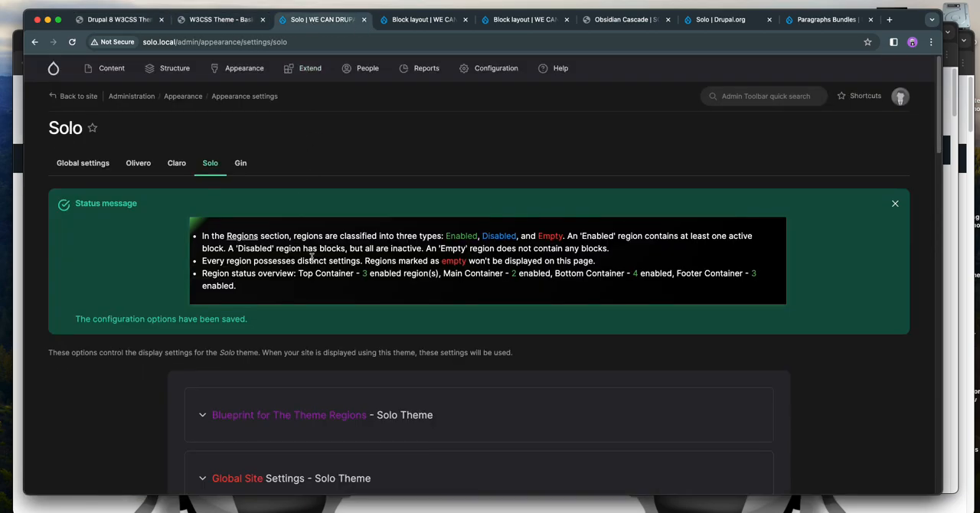
scroll(315, 260, "down", 5)
scroll(315, 262, "down", 1)
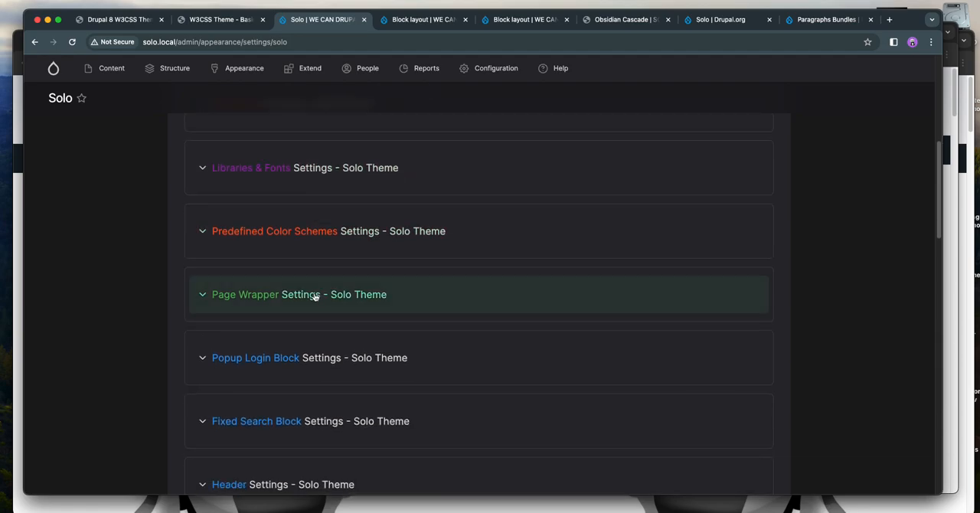
left_click(320, 294)
left_click(320, 294)
scroll(325, 291, "down", 5)
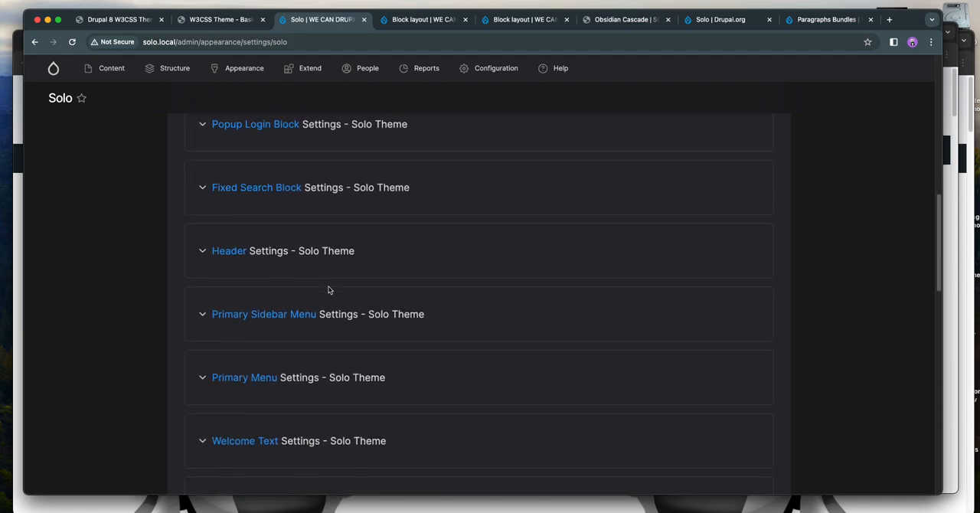
scroll(331, 290, "down", 2)
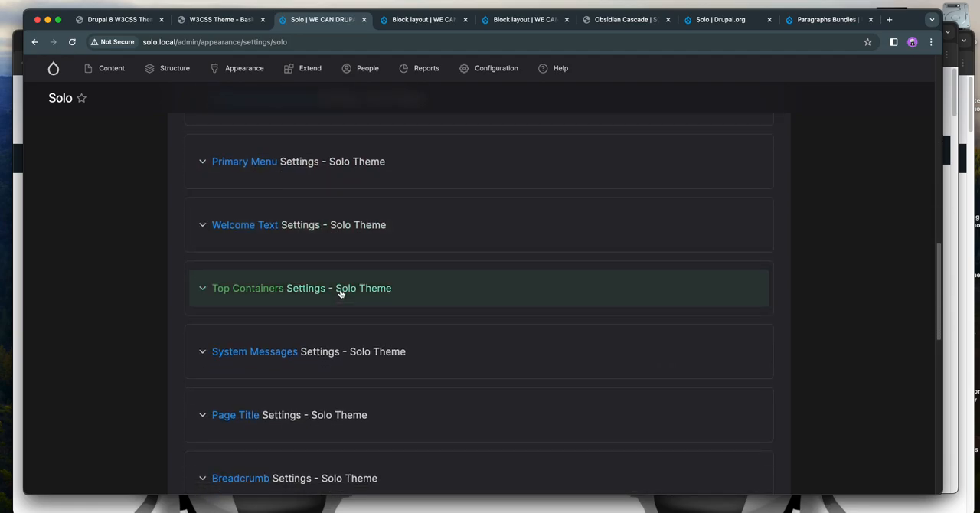
left_click(341, 288)
scroll(99, 291, "down", 3)
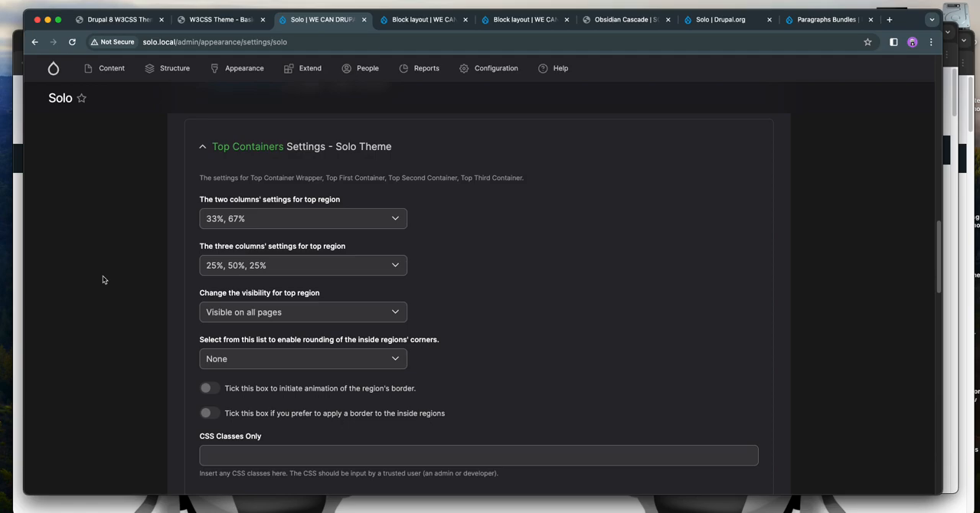
left_click(219, 19)
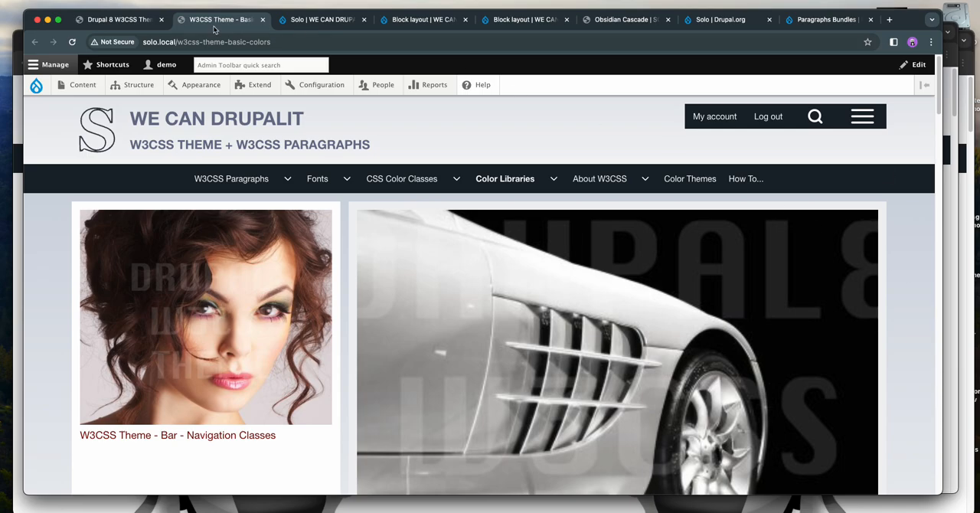
left_click(299, 22)
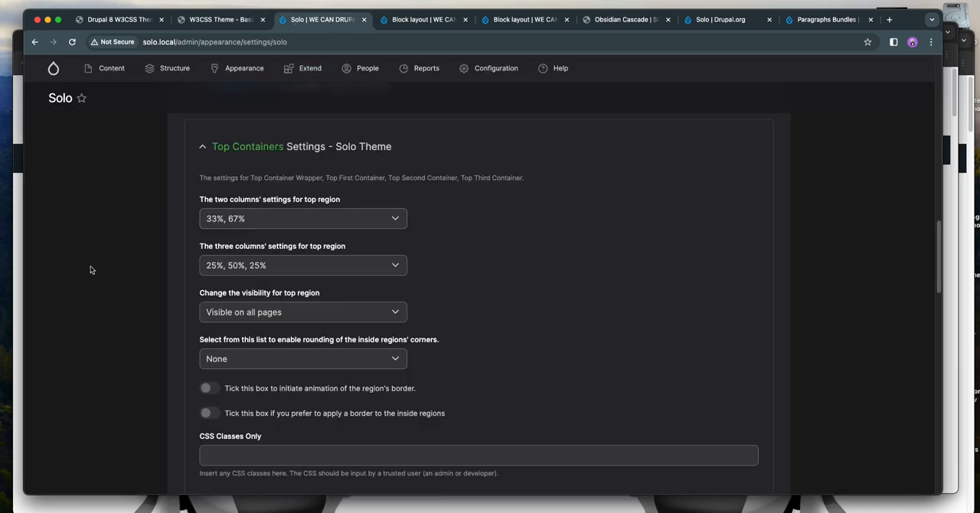
- Set the top region's visibility to "Visible on All Pages Except Home Page." and save the configuration
scroll(88, 270, "down", 2)
left_click(295, 241)
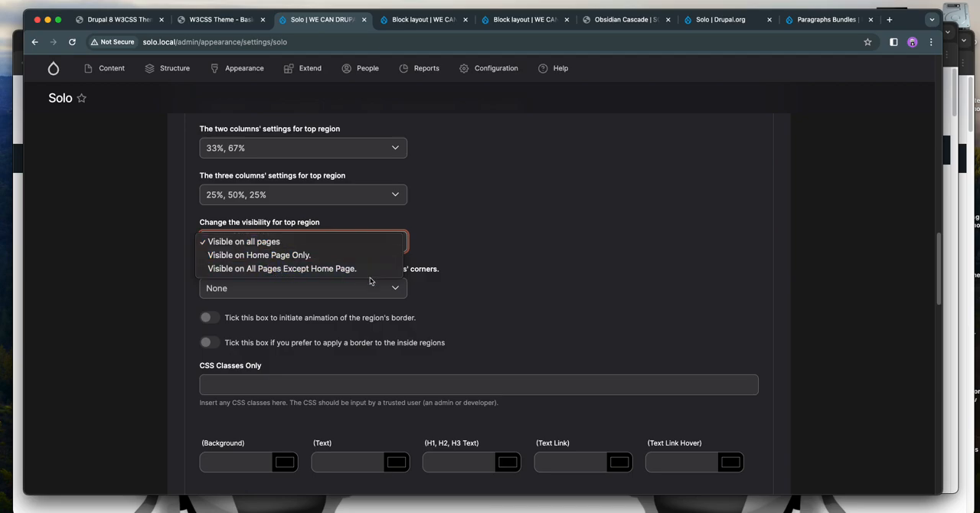
left_click(434, 288)
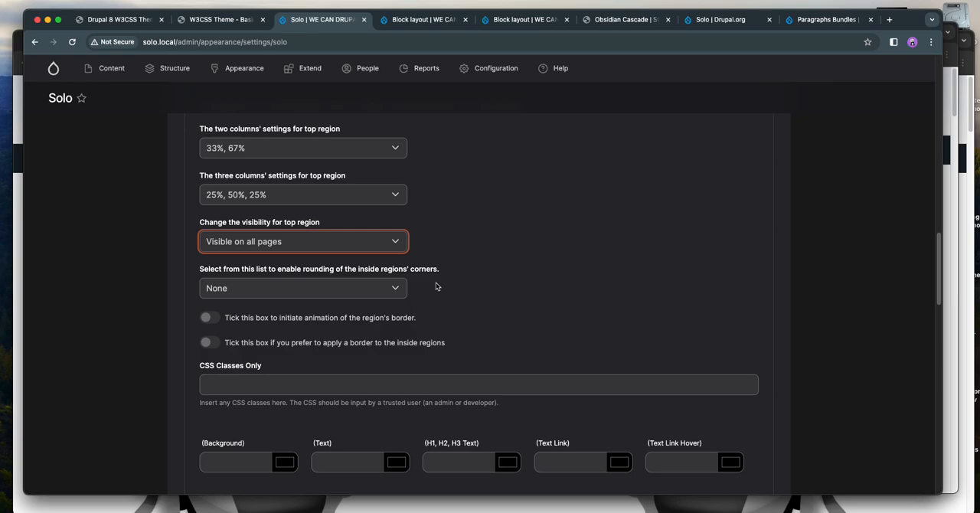
left_click(439, 287)
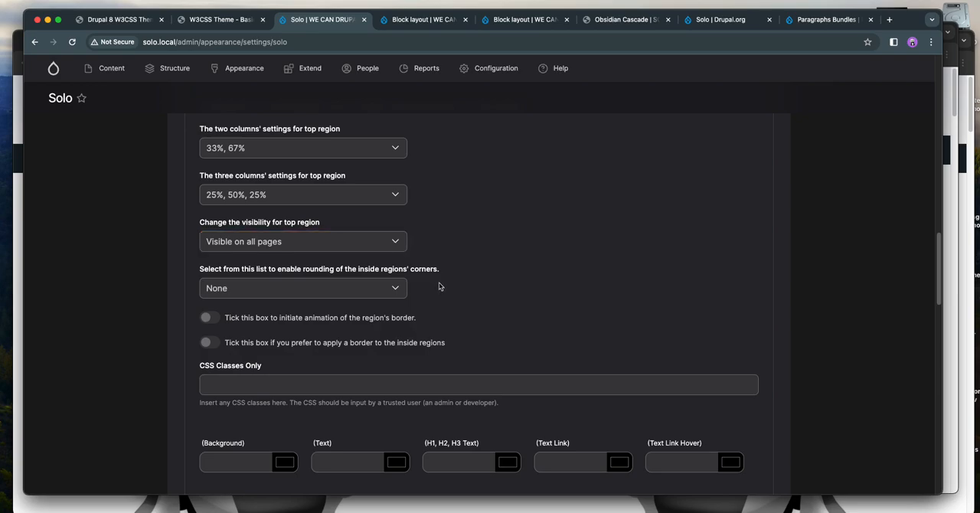
left_click(298, 243)
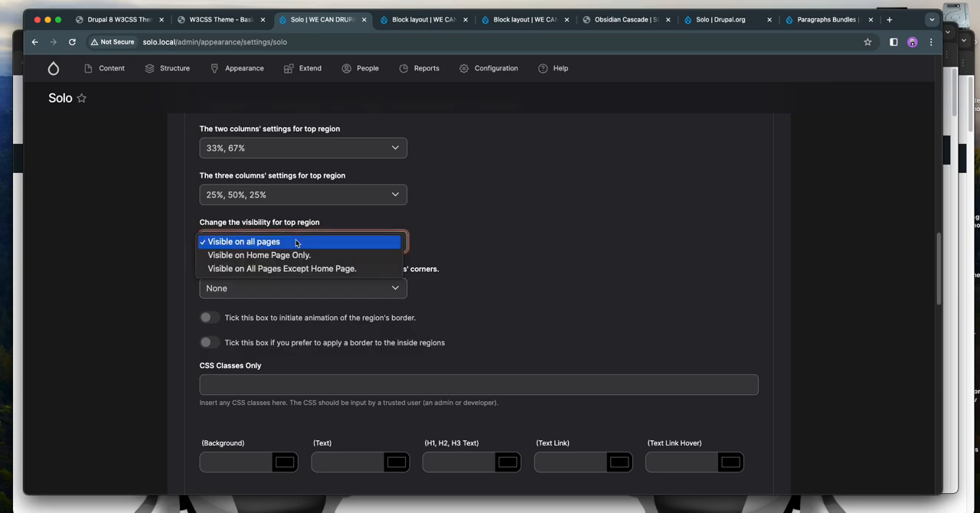
left_click(304, 268)
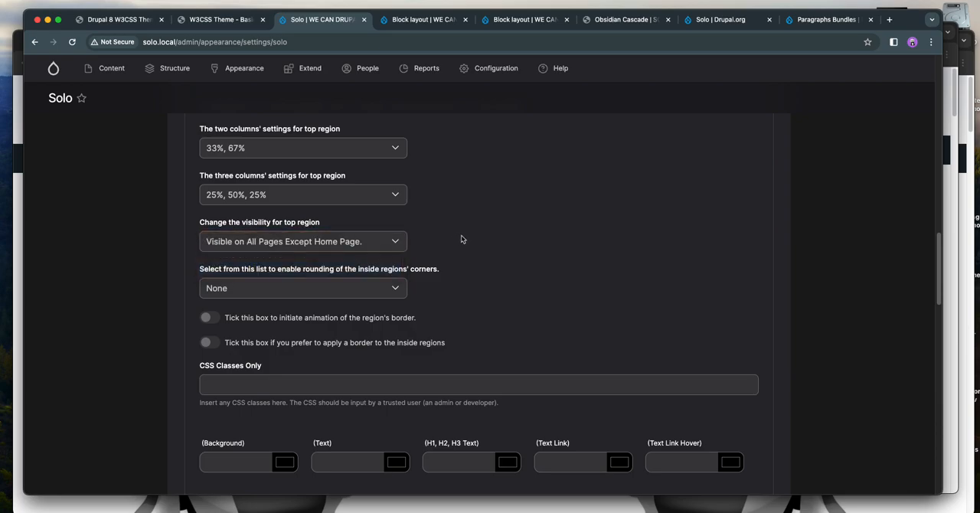
scroll(459, 239, "down", 20)
left_click(240, 421)
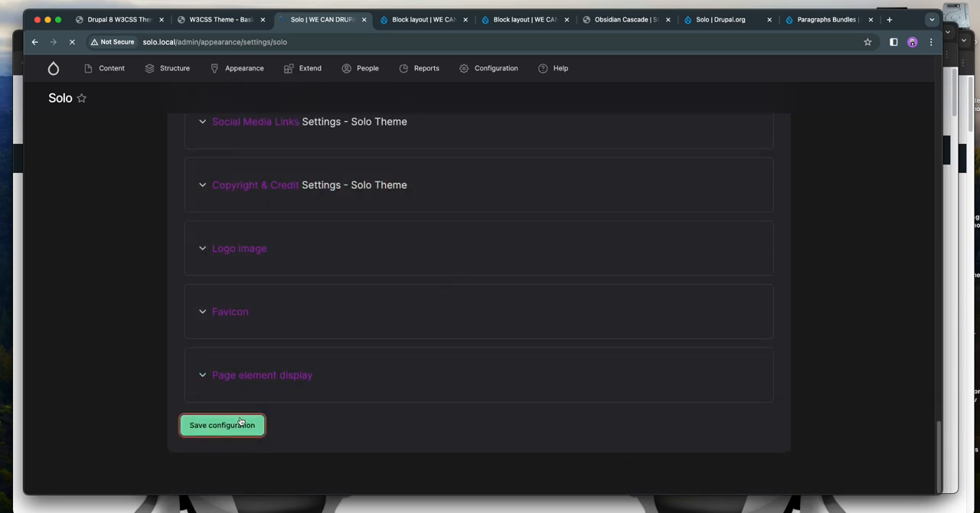
- Open the site's front page in the second tab and check whether the top region is displayed below the banner
left_click(219, 20)
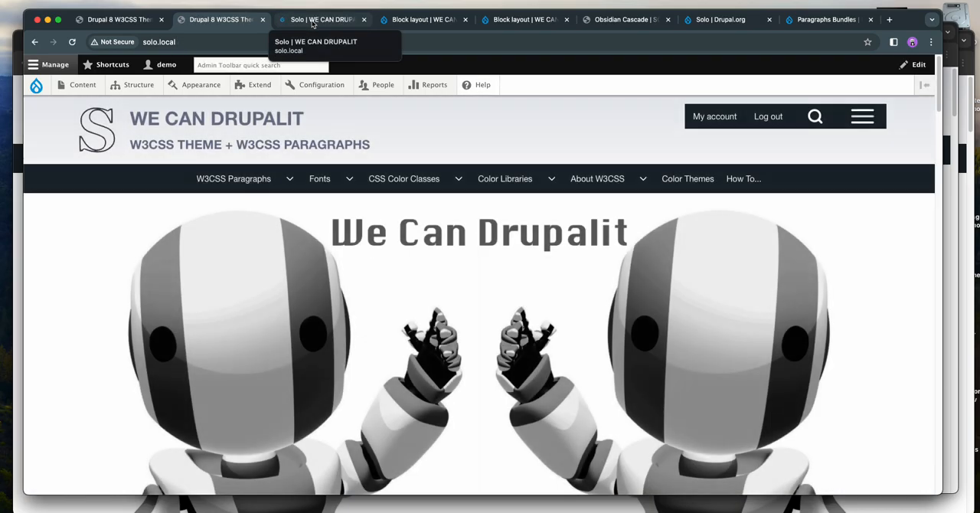
scroll(319, 212, "down", 4)
scroll(318, 212, "down", 6)
scroll(320, 204, "up", 2)
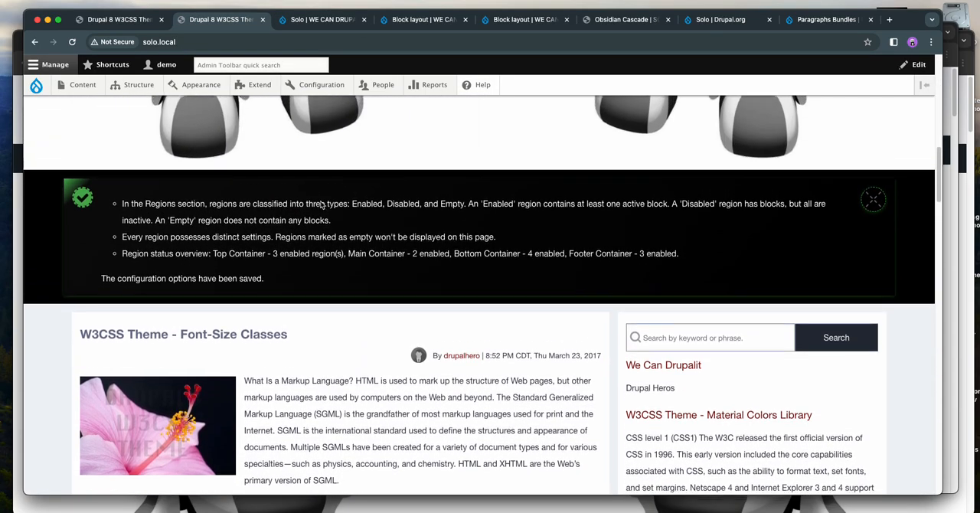
scroll(320, 204, "down", 6)
scroll(325, 203, "up", 3)
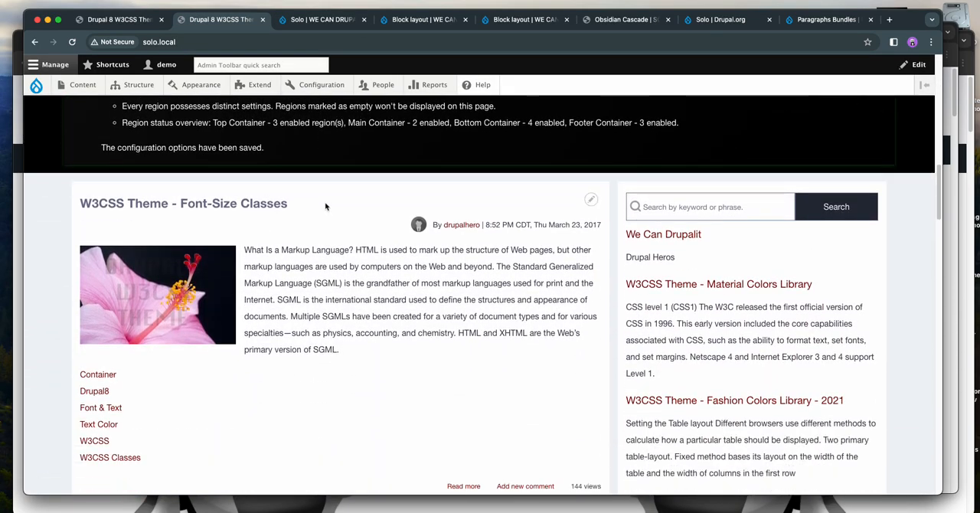
scroll(327, 203, "up", 10)
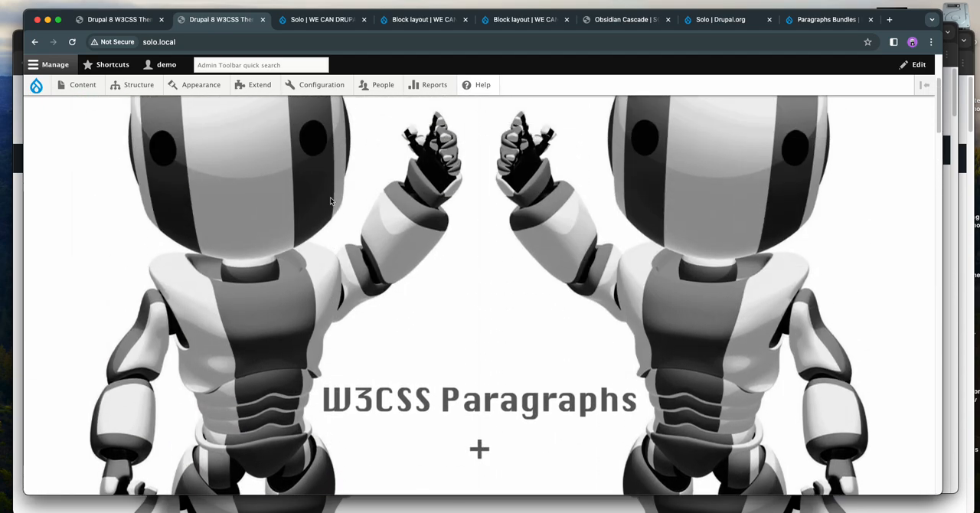
scroll(330, 197, "up", 5)
- Return to the Solo theme settings, review the Top Containers column and visibility options, and collapse the section
left_click(322, 19)
scroll(376, 253, "down", 3)
scroll(377, 254, "down", 5)
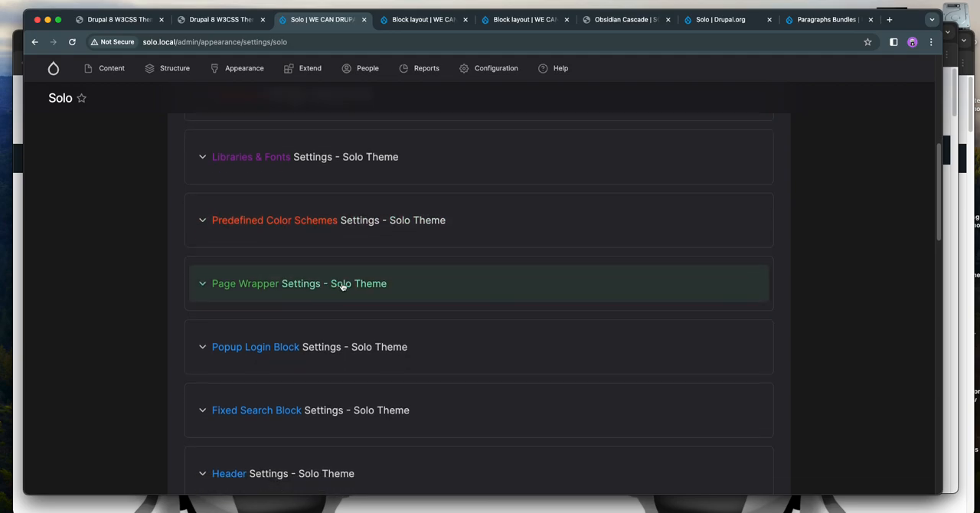
scroll(352, 292, "down", 7)
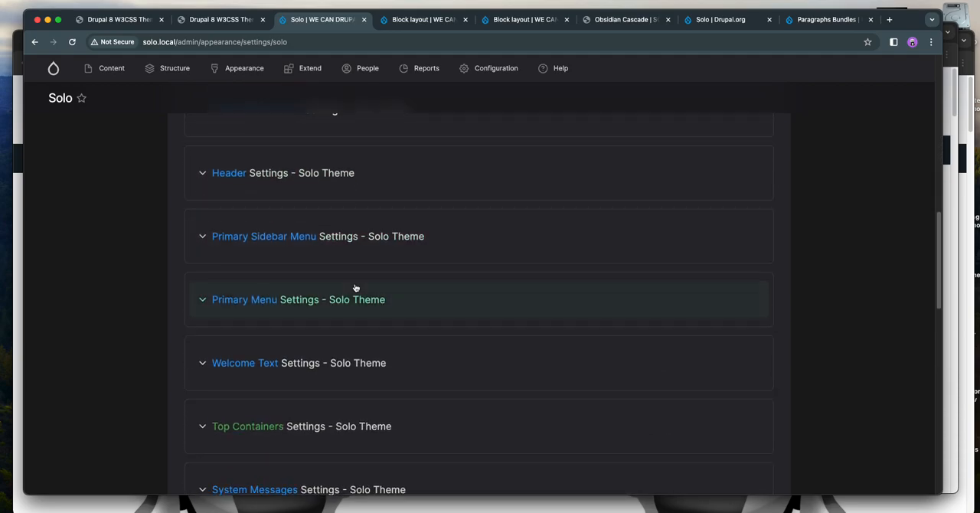
left_click(332, 349)
scroll(438, 268, "down", 3)
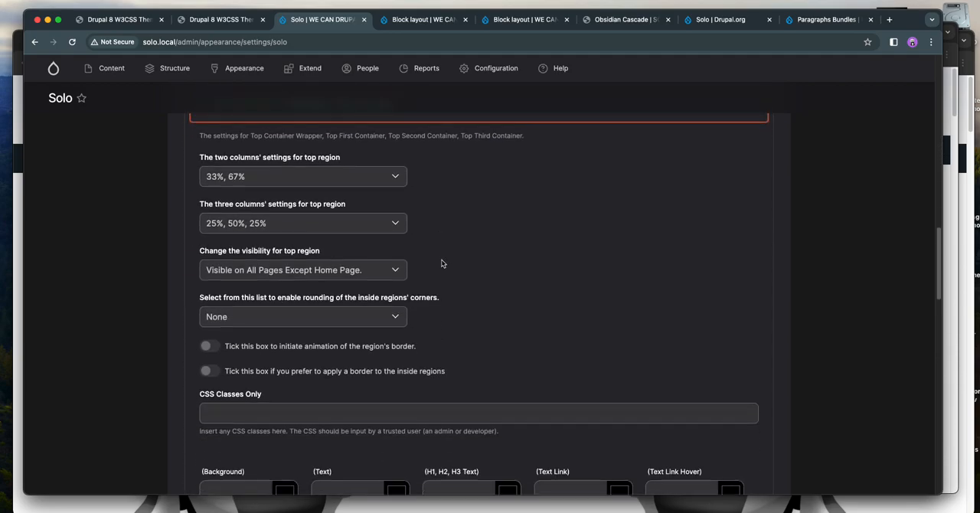
left_click(306, 178)
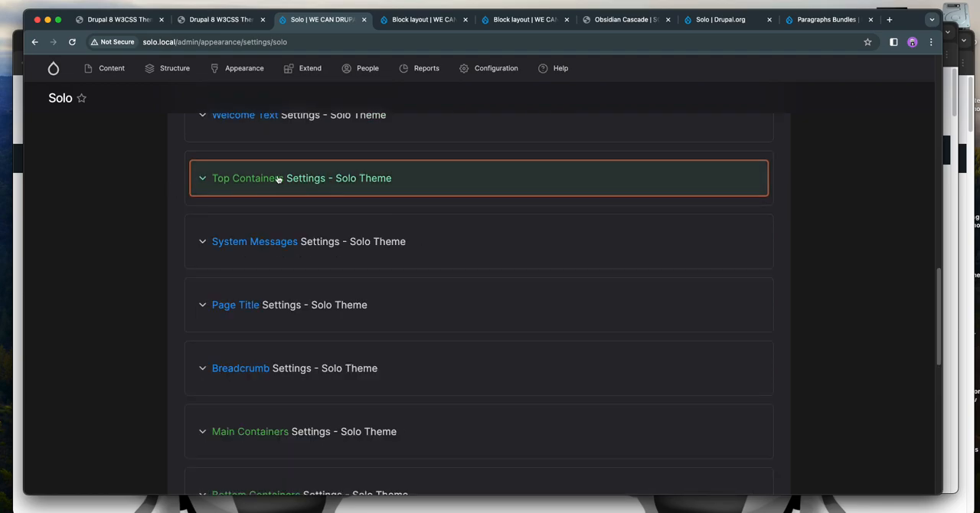
- Look over the Main, Bottom and Footer Containers sections and expand the Top Containers settings again
scroll(306, 183, "down", 2)
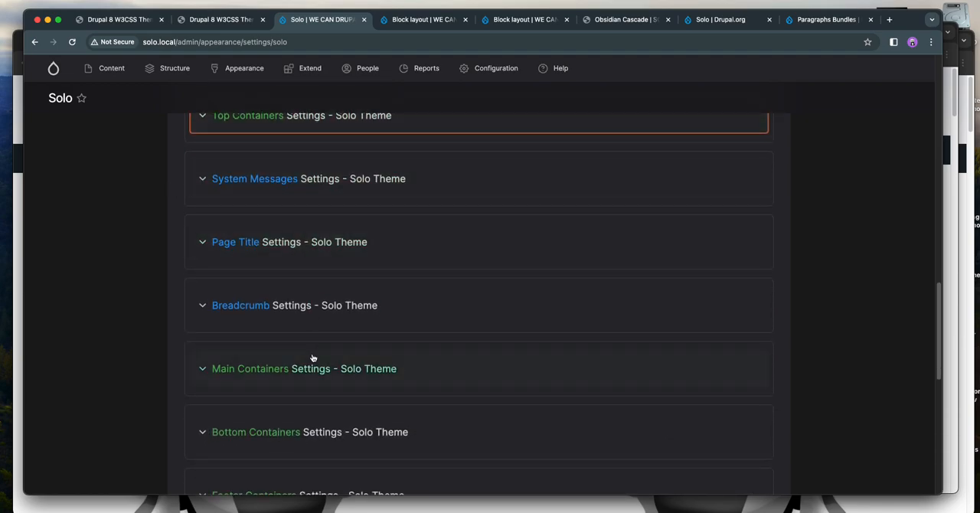
scroll(315, 360, "down", 2)
scroll(320, 366, "down", 1)
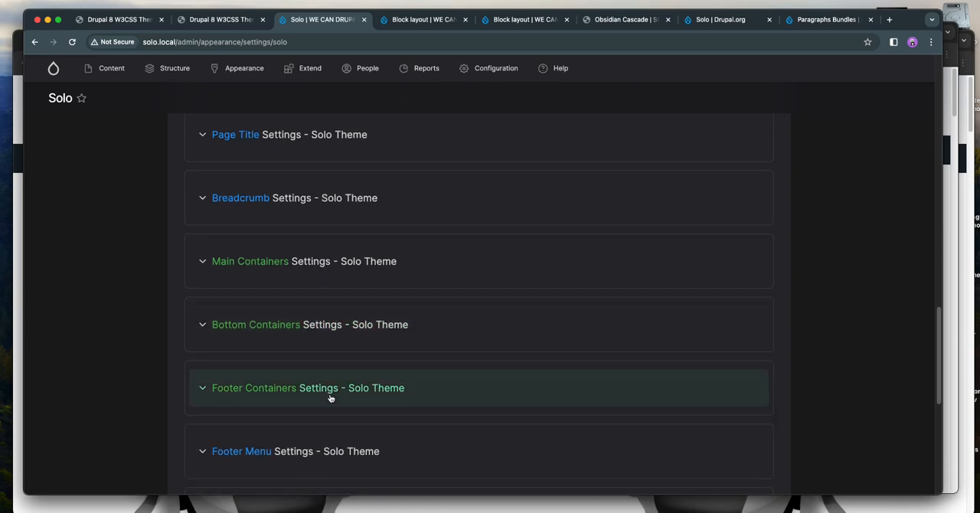
scroll(318, 297, "up", 2)
scroll(317, 297, "up", 4)
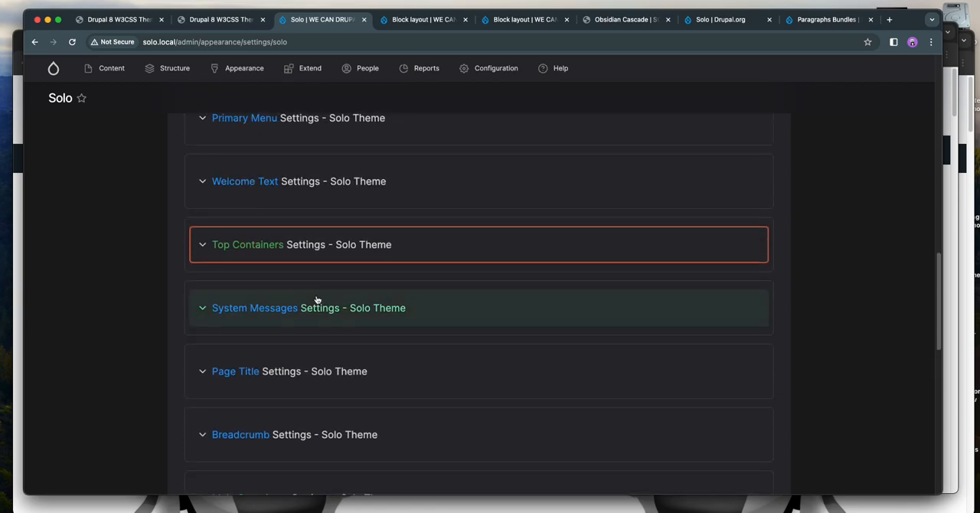
left_click(306, 299)
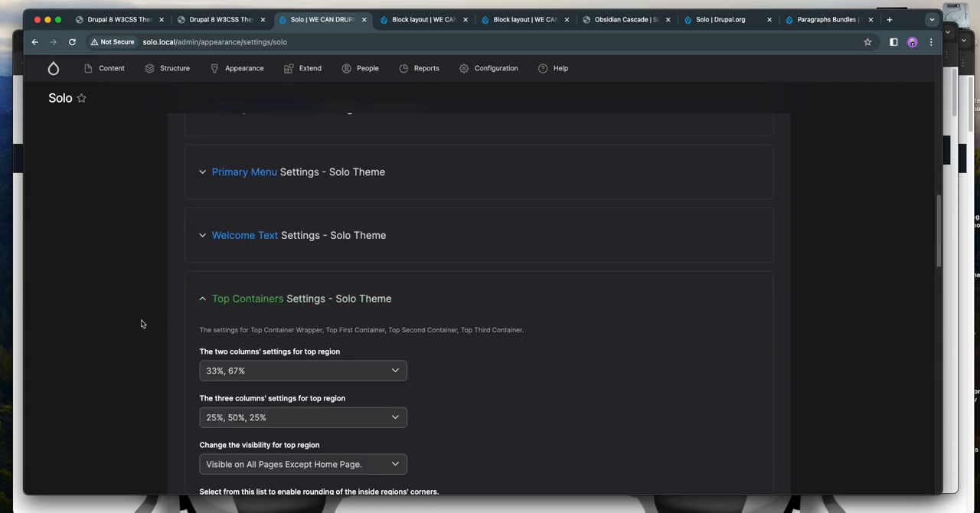
- Set the top region's visibility to "Visible on all pages" and the inside regions' corner rounding to 16px / 1rem
scroll(140, 319, "down", 4)
scroll(139, 322, "down", 2)
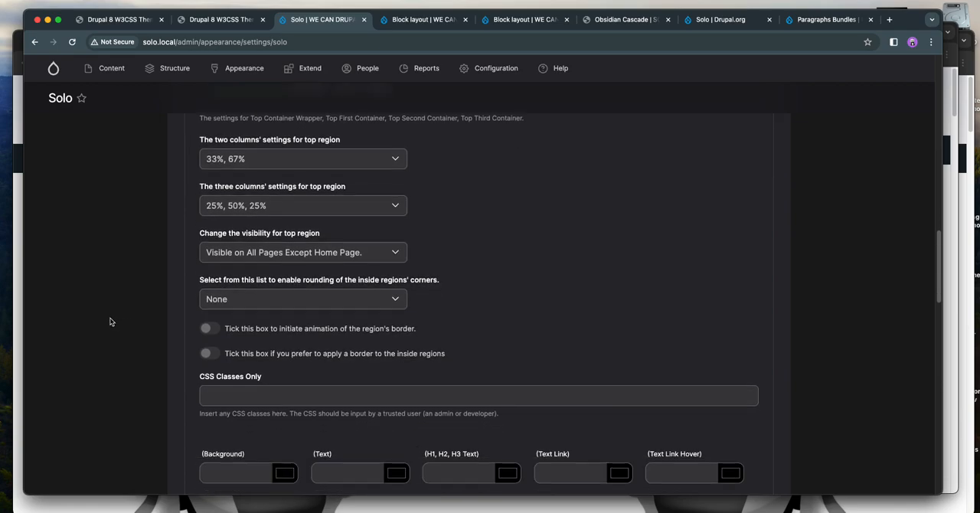
left_click(302, 302)
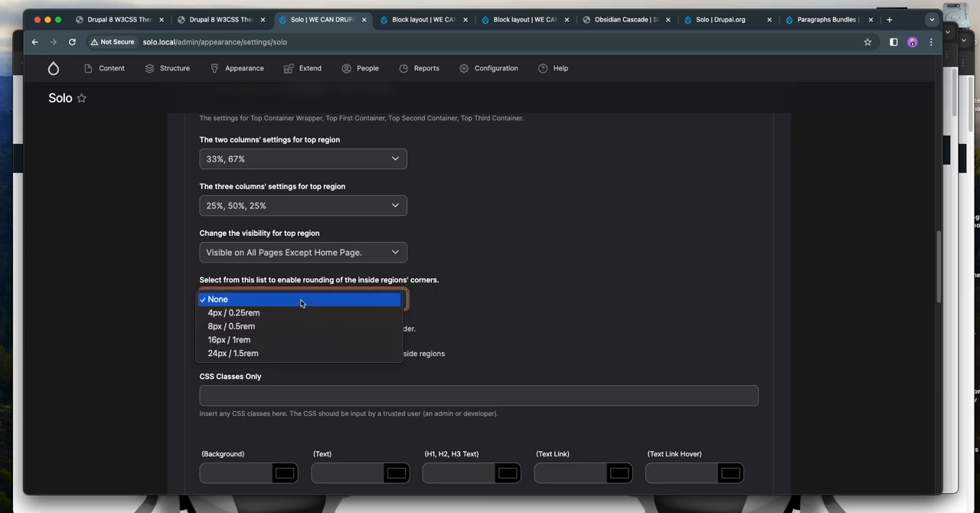
left_click(291, 332)
left_click(285, 253)
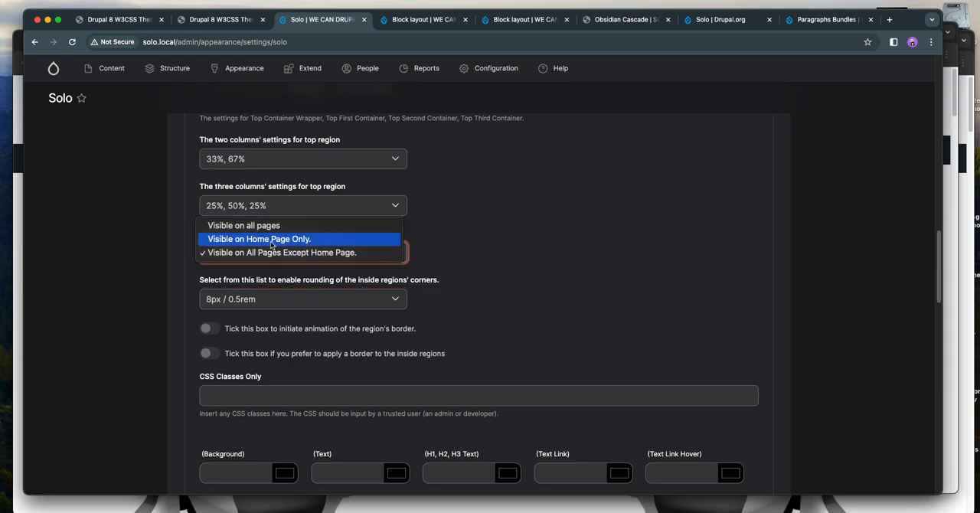
left_click(270, 226)
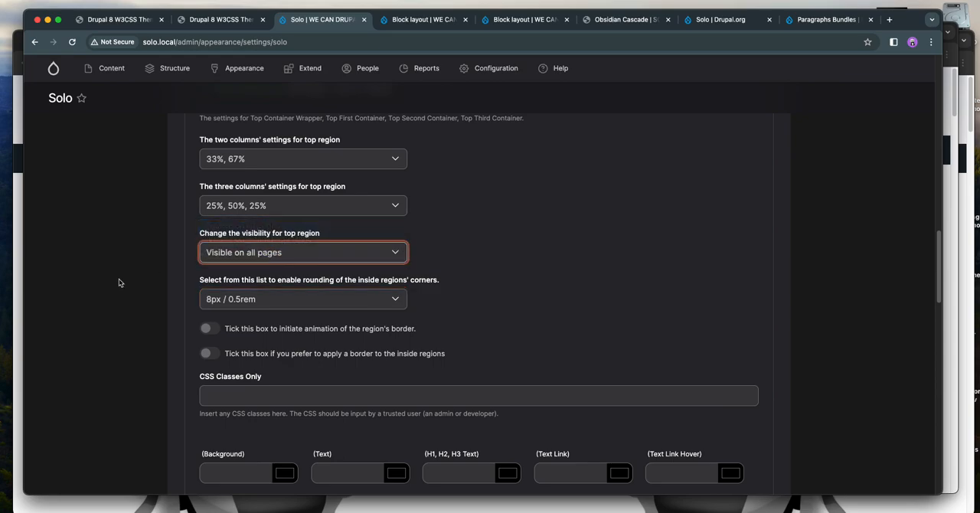
left_click(264, 298)
left_click(263, 312)
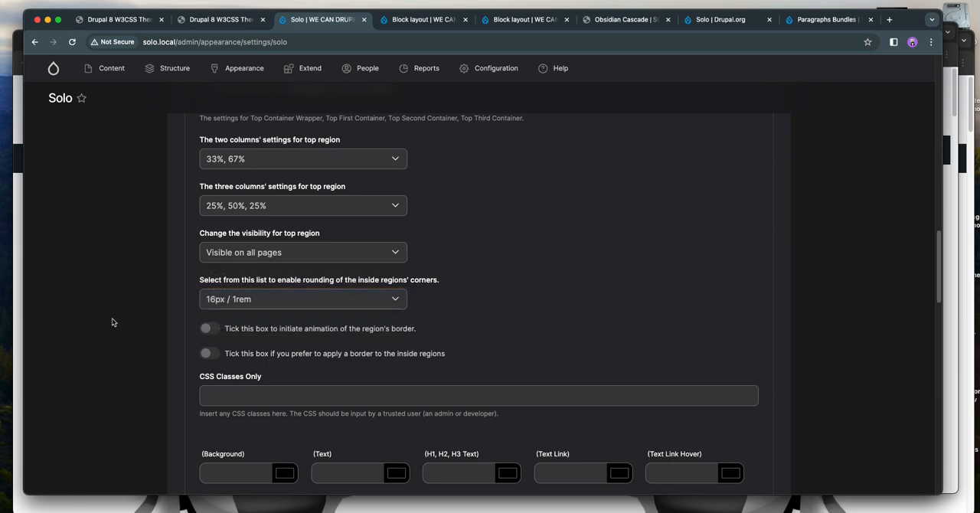
- Save the theme configuration and check the rounded corners of the three top region columns on the site's front page
scroll(114, 320, "down", 15)
left_click(208, 423)
key("ctrl+shift+Tab")
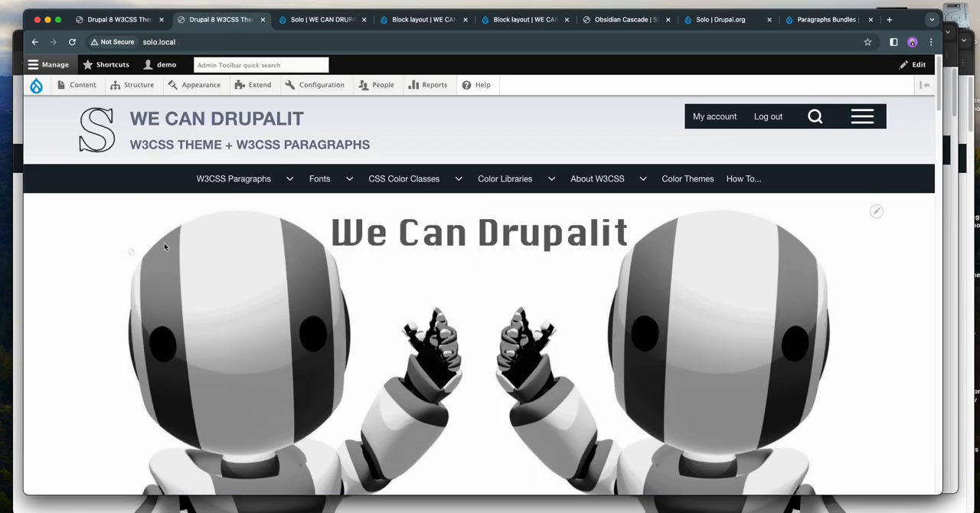
scroll(164, 243, "down", 5)
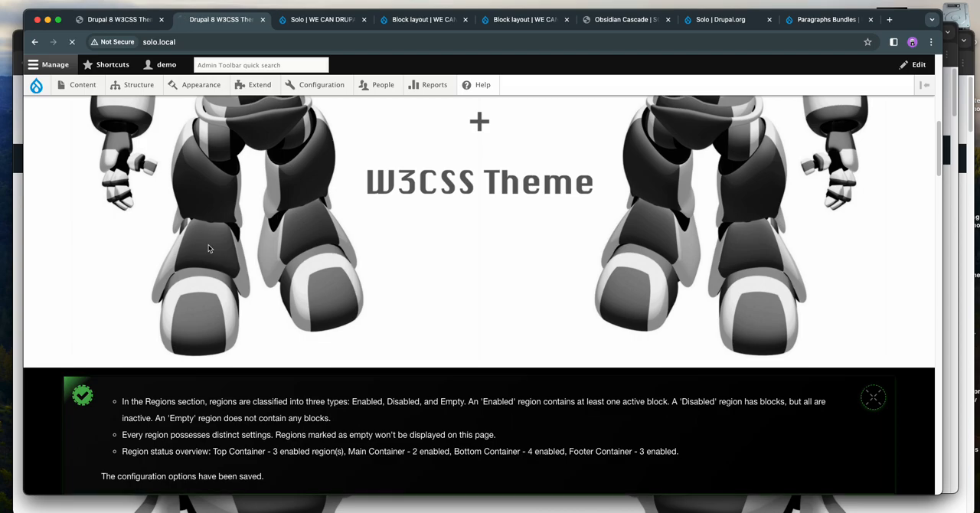
scroll(257, 251, "down", 1)
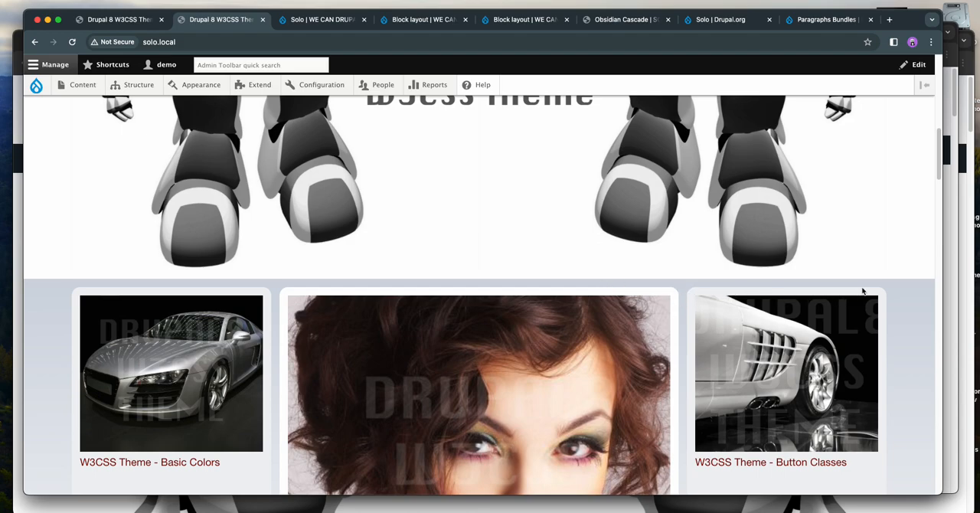
scroll(881, 294, "down", 5)
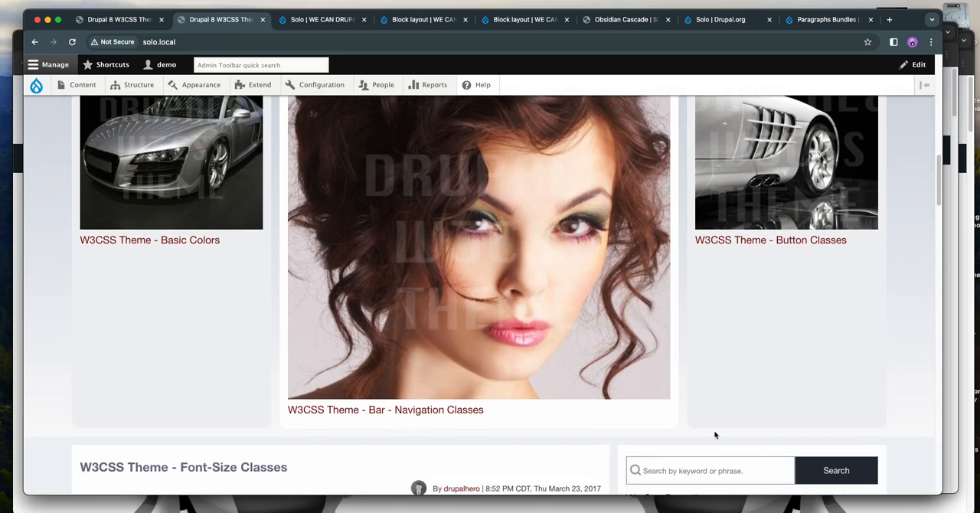
- Return to the Solo theme's Top Containers settings and enable animation of the region's border
left_click(285, 28)
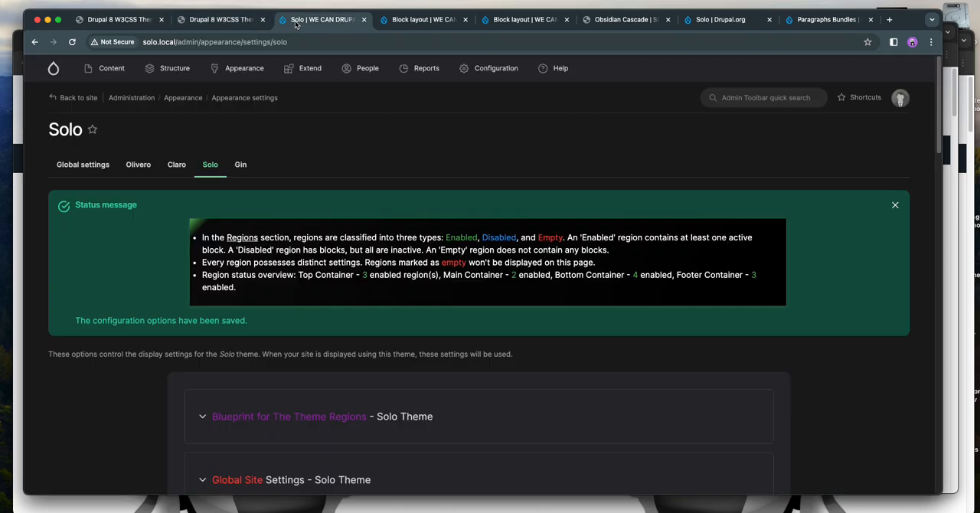
scroll(369, 317, "down", 5)
scroll(371, 319, "down", 10)
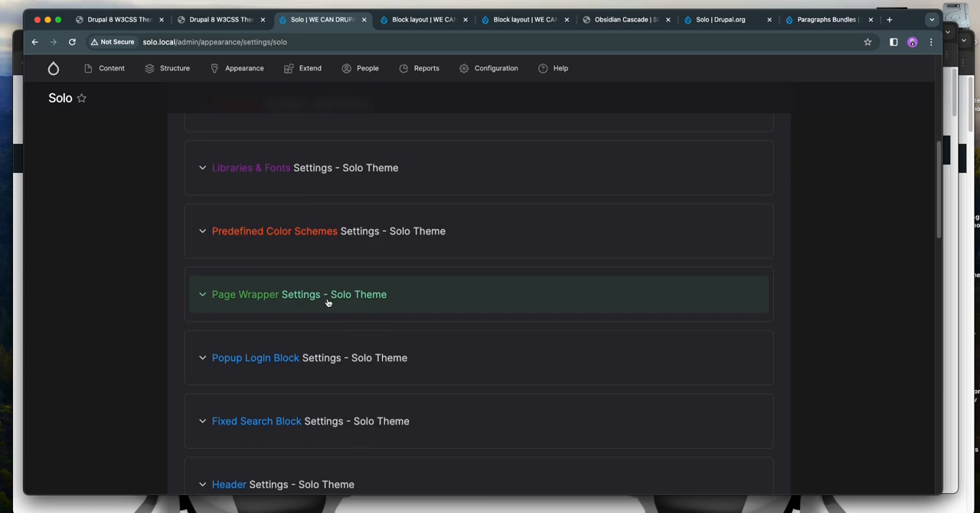
left_click(319, 324)
scroll(442, 293, "down", 4)
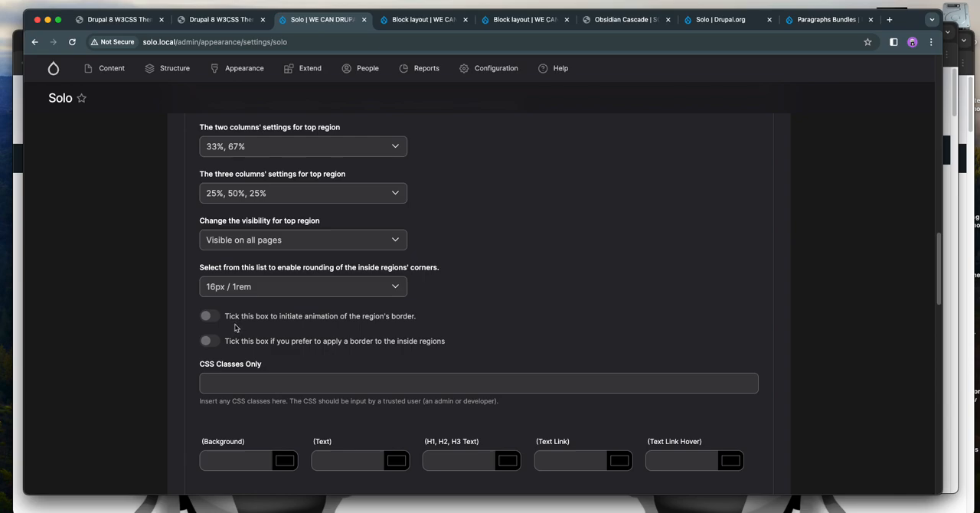
left_click(208, 316)
- Save the theme configuration and check the top region's border animation on the front page
scroll(98, 311, "down", 1)
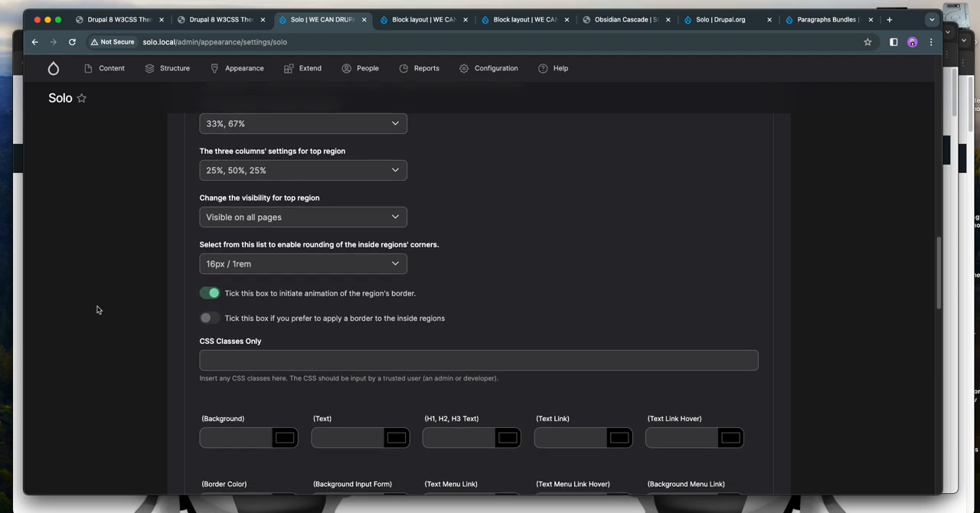
scroll(97, 309, "down", 20)
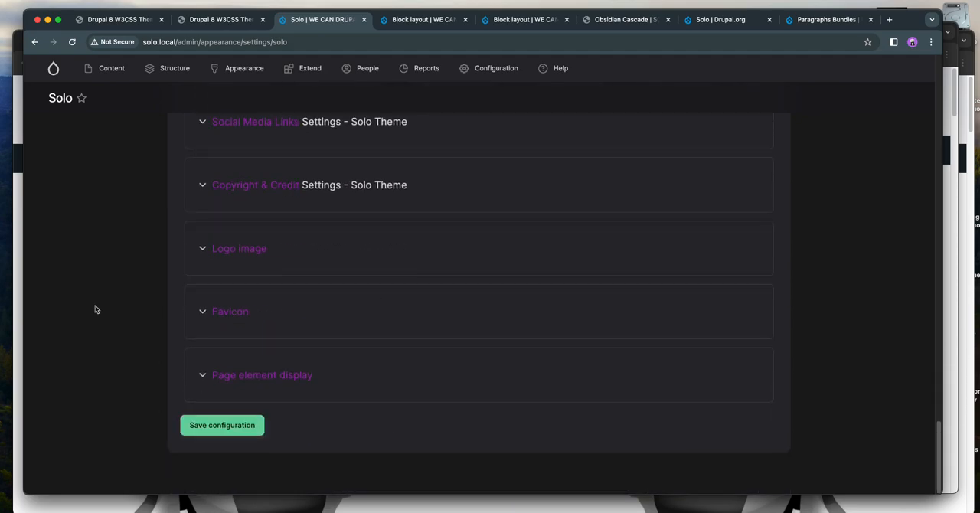
left_click(206, 426)
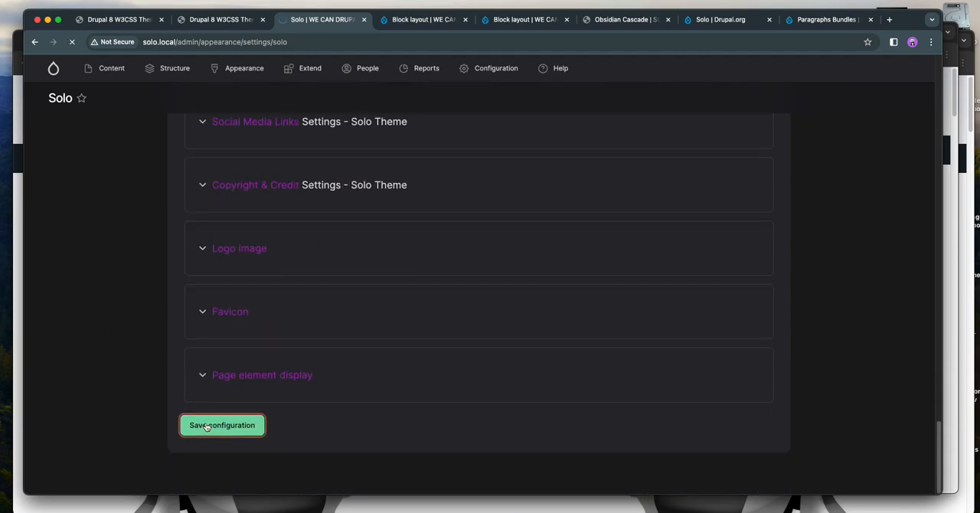
left_click(222, 20)
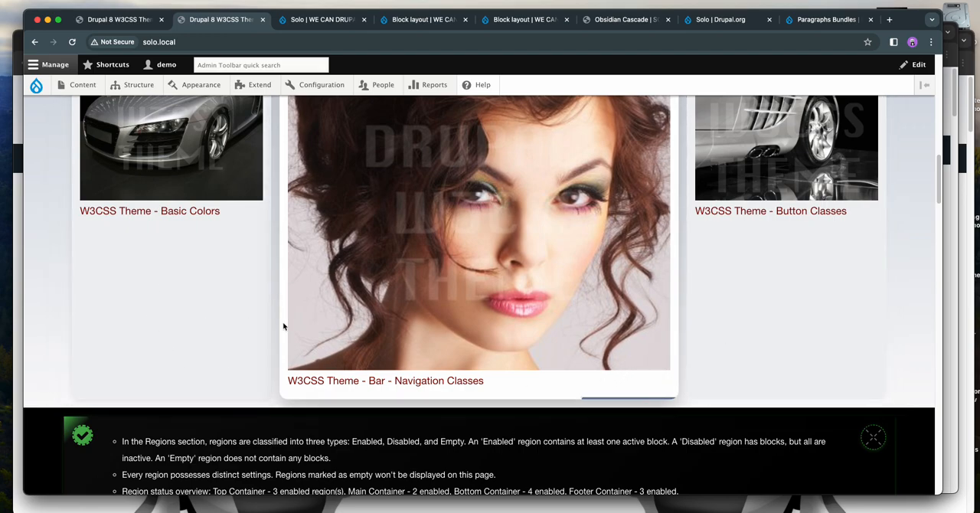
- Reopen the Top Containers settings in the Solo theme and enable the border for the inside regions
left_click(314, 19)
scroll(343, 269, "down", 3)
scroll(342, 269, "down", 6)
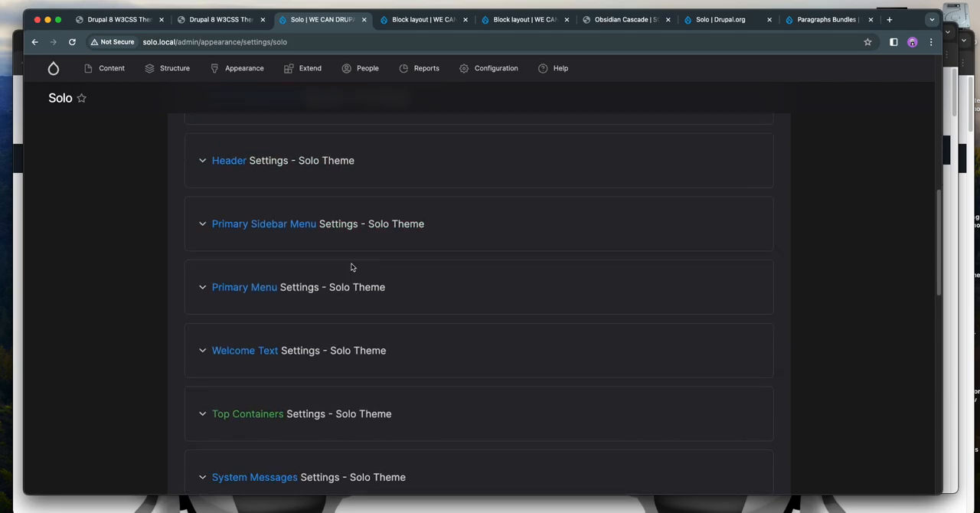
left_click(316, 329)
scroll(328, 324, "down", 5)
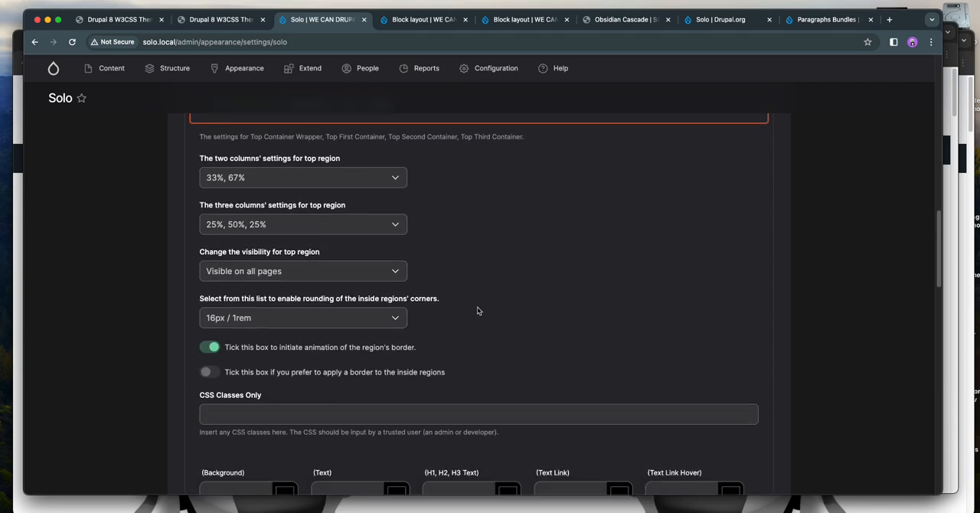
left_click(285, 249)
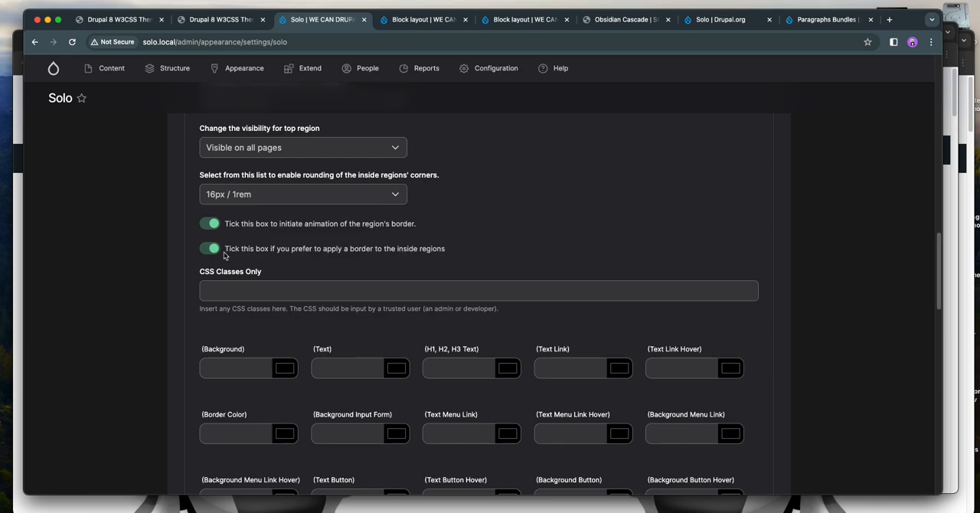
- Save the theme configuration and check the borders around the top region's columns on the front page
scroll(233, 253, "down", 10)
left_click(224, 425)
key("ctrl+shift+Tab")
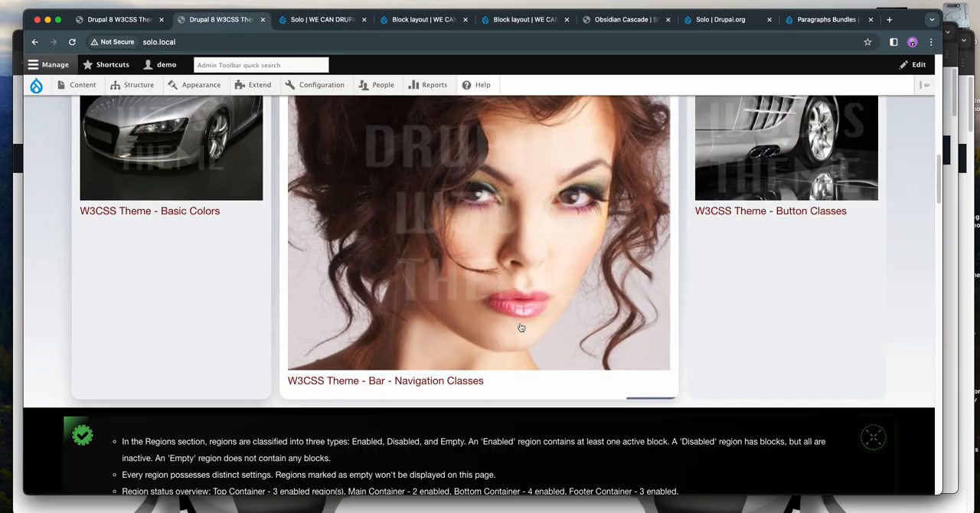
left_click(519, 269)
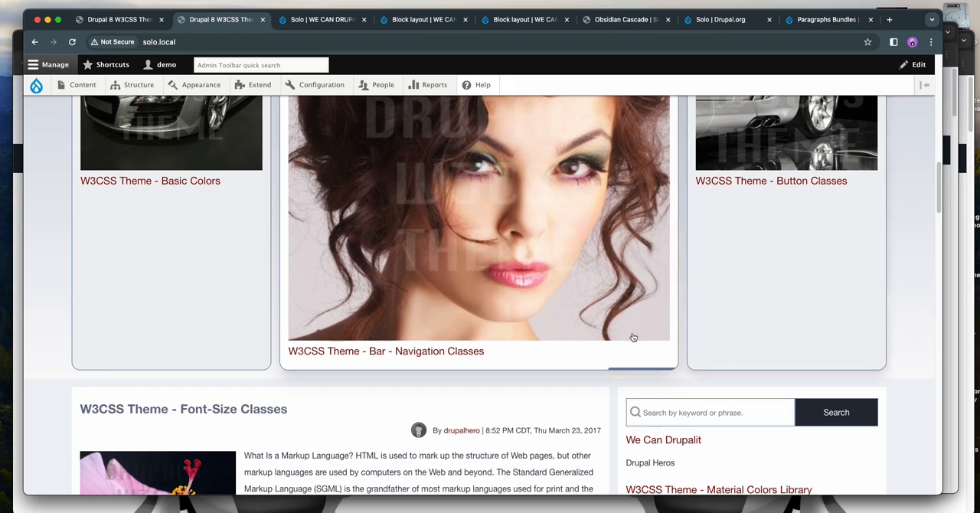
- Return to the Solo theme settings, expand Top Containers and review its layout, border, CSS class and color options
left_click(328, 24)
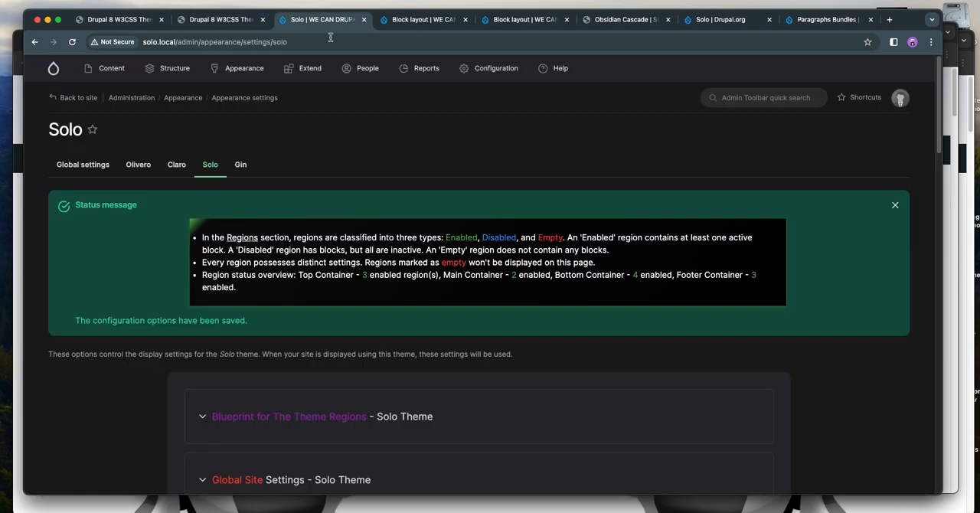
scroll(388, 211, "down", 6)
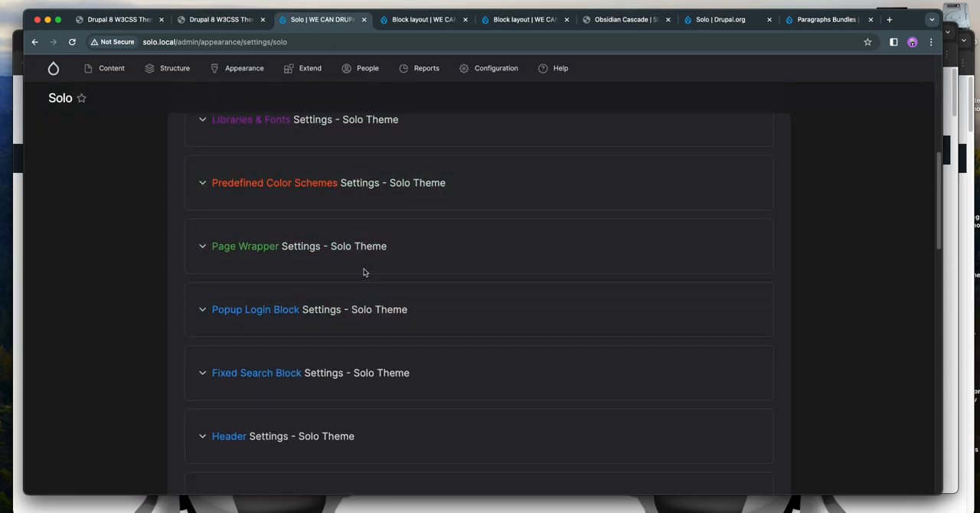
scroll(366, 268, "down", 4)
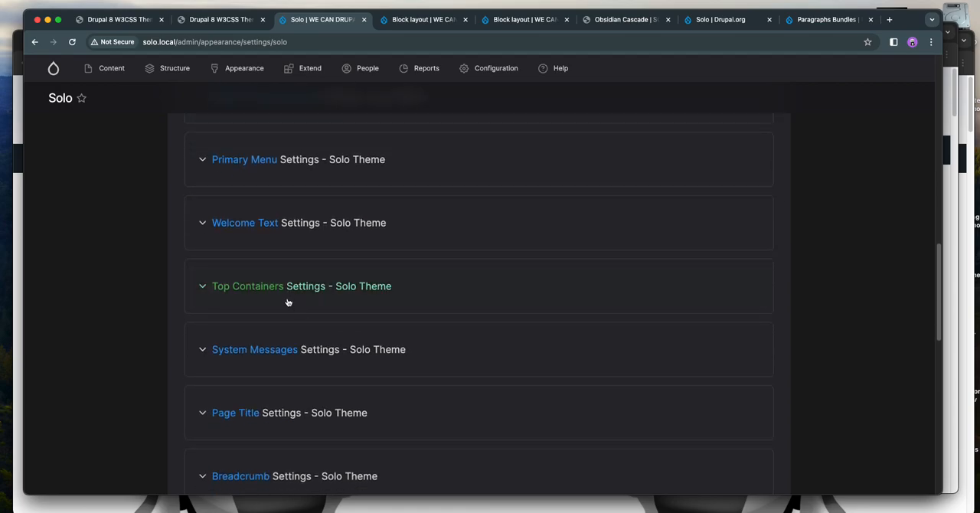
left_click(210, 299)
scroll(112, 294, "down", 3)
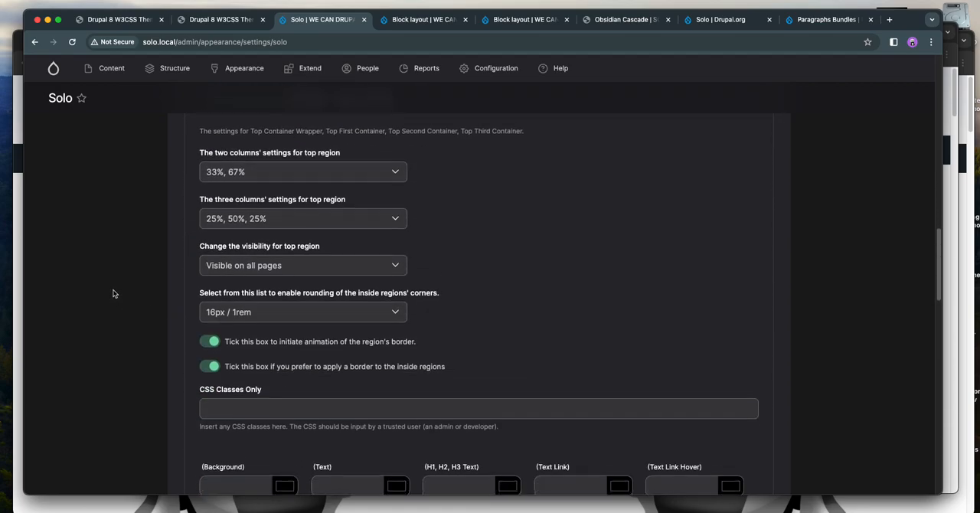
scroll(113, 295, "down", 1)
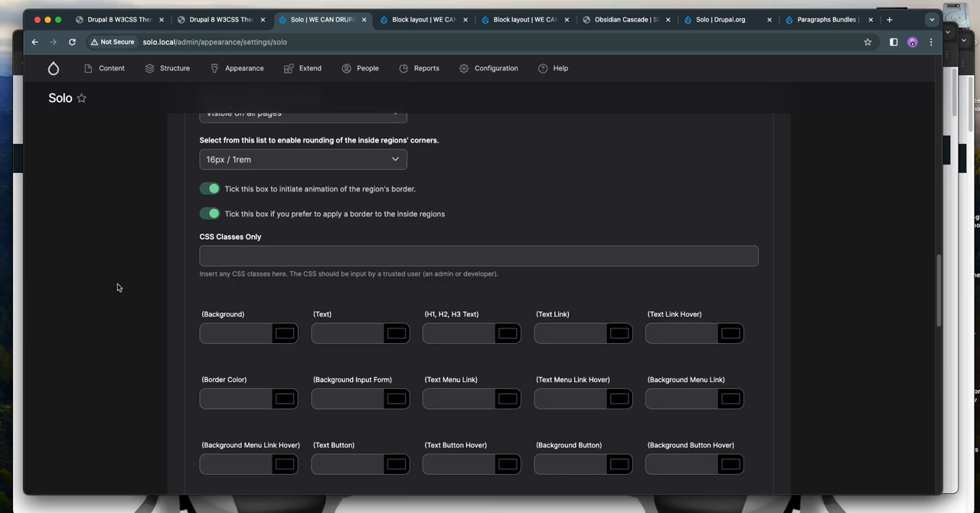
scroll(117, 287, "up", 3)
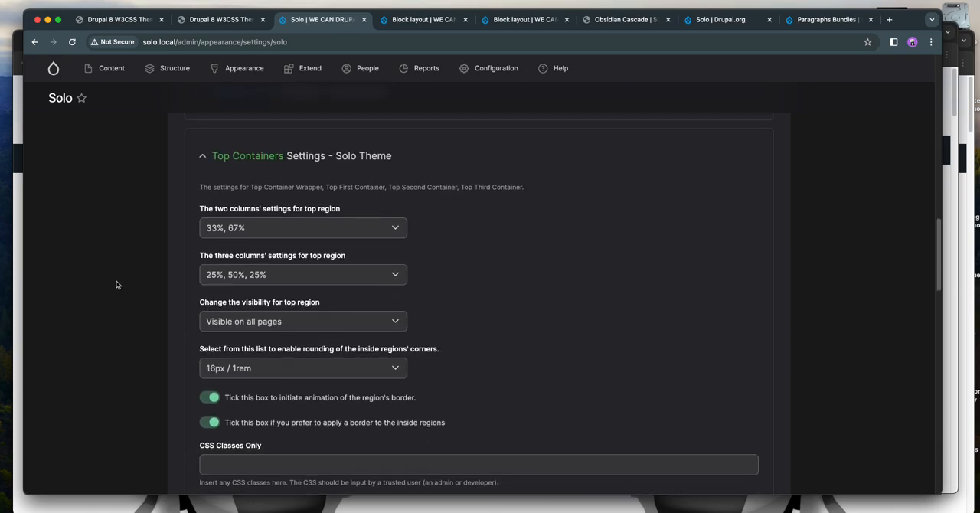